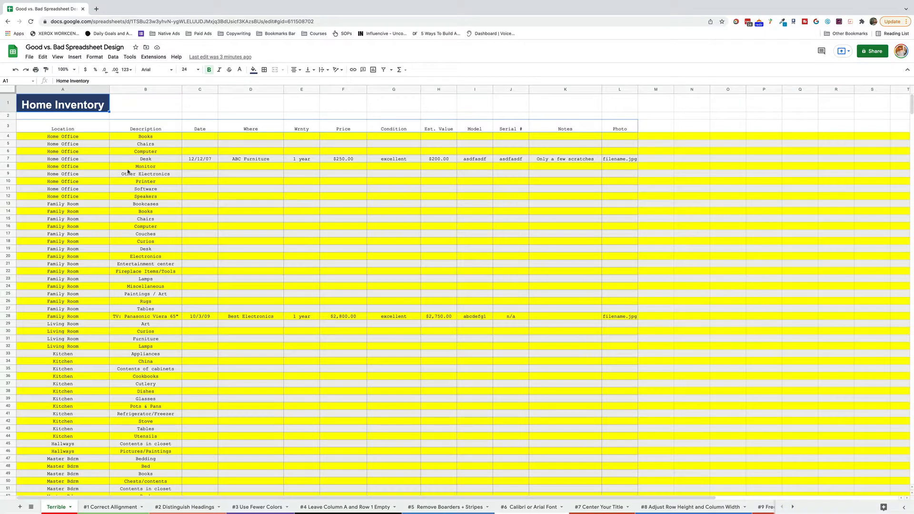
Step: Left-align the header cells in row 3 from Location through Photo
left_click_drag(32, 122, 613, 128)
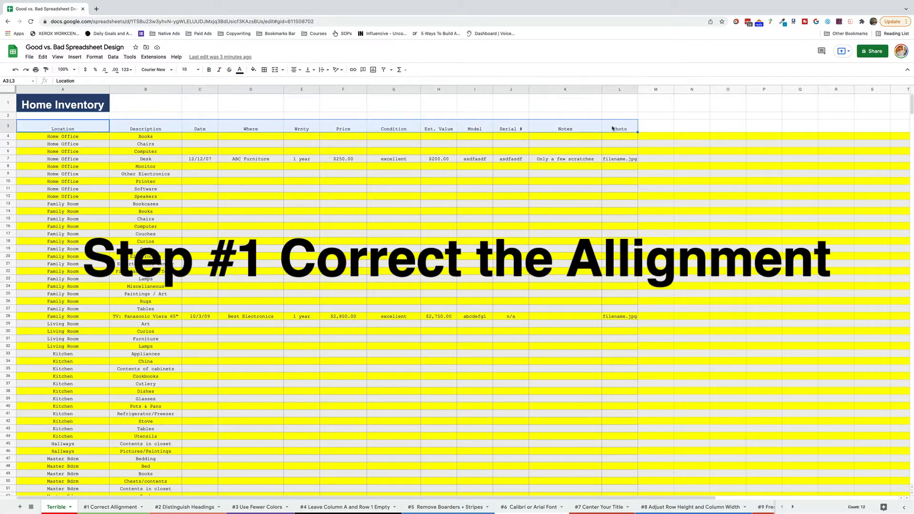
left_click(296, 69)
left_click(293, 80)
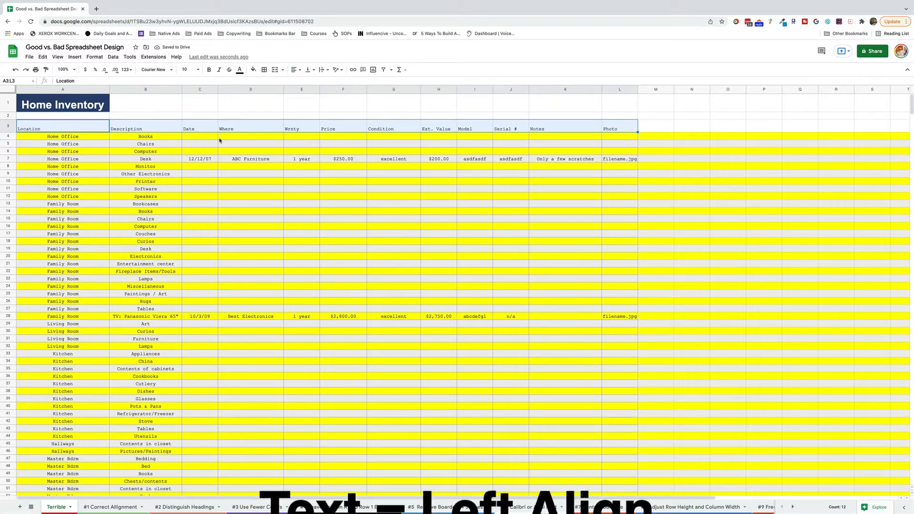
Step: Left-align all the Location and Description entries, from row 4 down to the last filled row
left_click_drag(82, 138, 143, 137)
key("ctrl+shift+Down")
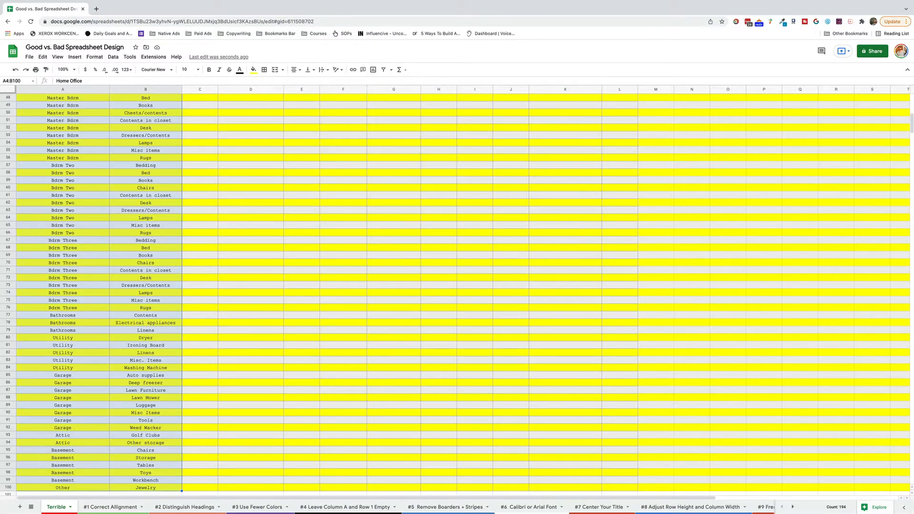
left_click(296, 70)
left_click(296, 82)
left_click(209, 196)
key("ctrl+Up")
scroll(212, 196, "up", 6)
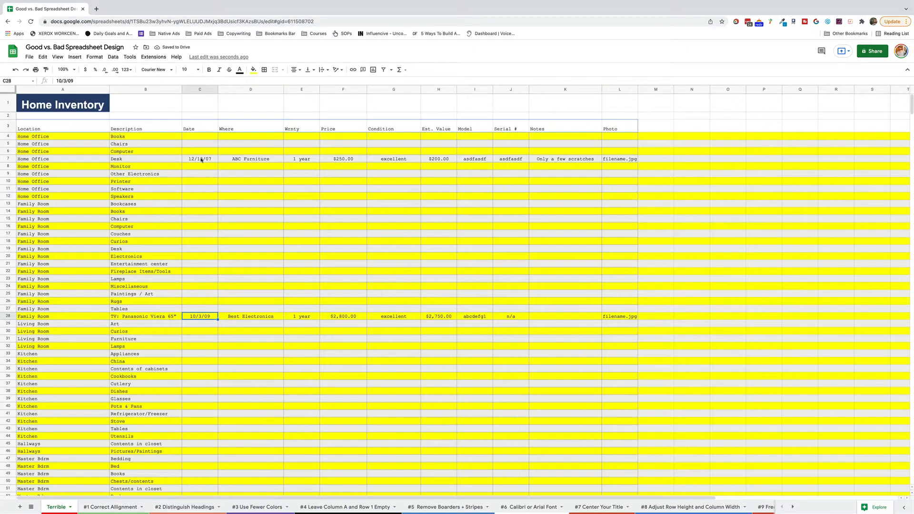
Step: Right-align the Date column's entries from row 4 downward
left_click_drag(201, 160, 203, 141)
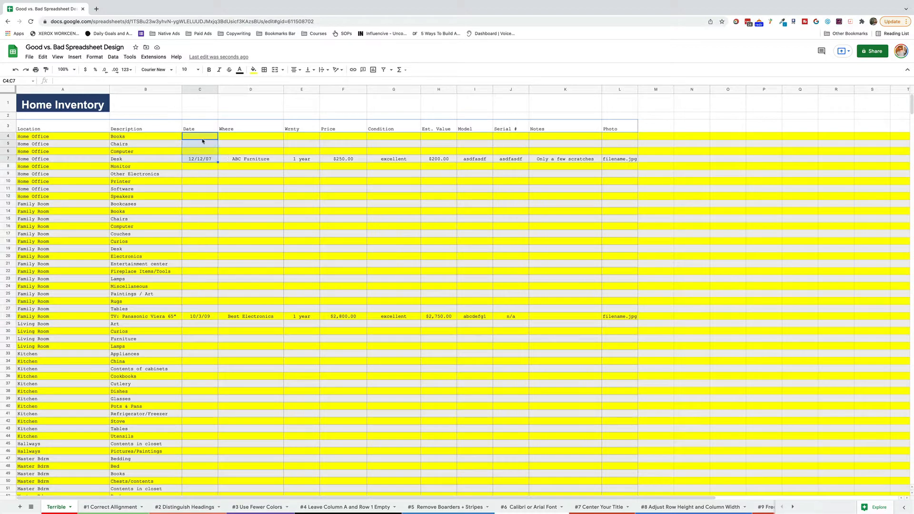
key("ctrl+shift+Down")
key("ctrl+shift+Down")
left_click(296, 70)
left_click(317, 83)
left_click(295, 143)
key("ctrl+Up")
scroll(288, 147, "up", 6)
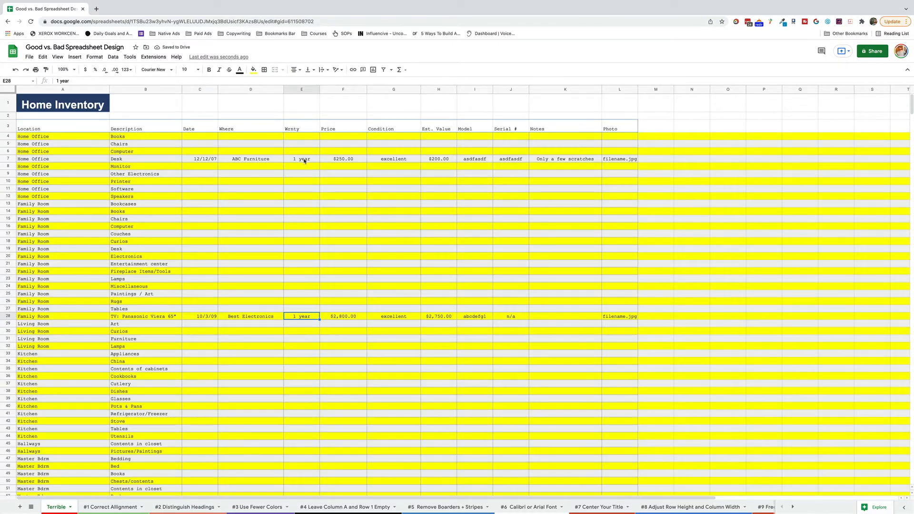
Step: Left-align the Where and Wrnty column entries from row 4 down to row 1000
left_click_drag(271, 162, 269, 189)
left_click_drag(262, 136, 314, 322)
key("super+shift+Down")
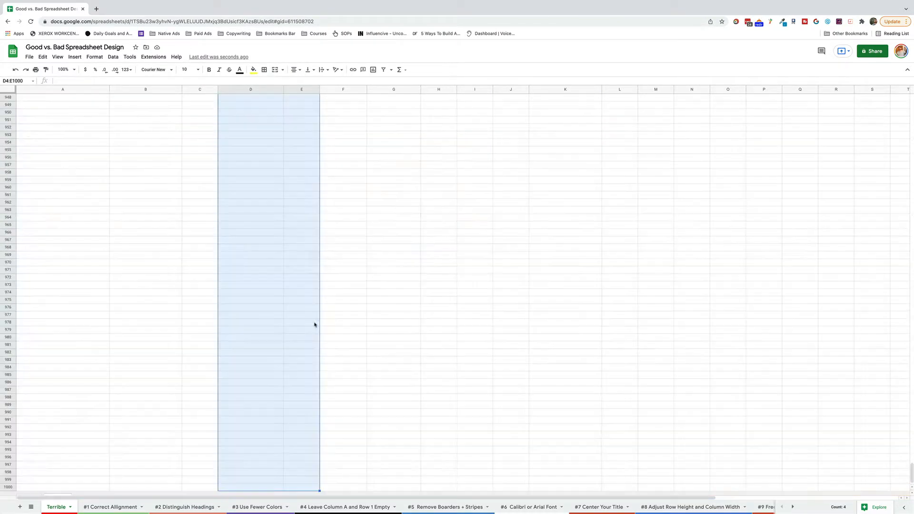
left_click(296, 70)
left_click(296, 83)
key("super+Up")
left_click(306, 160)
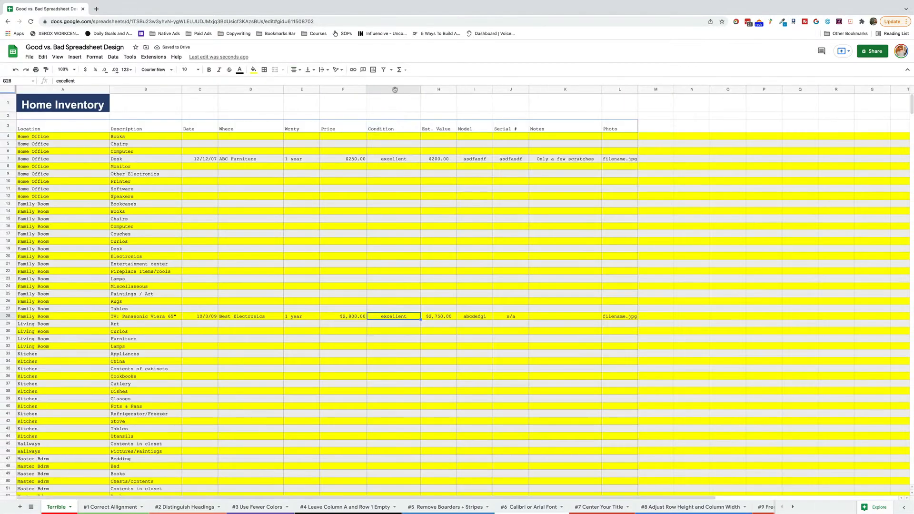
Step: Left-align the Condition, Model, Serial # and Notes columns together
left_click(393, 89, "ctrl")
left_click(474, 90, "ctrl")
left_click(511, 89, "ctrl")
left_click(565, 90, "ctrl")
key("ctrl+shift+l")
left_click(356, 234)
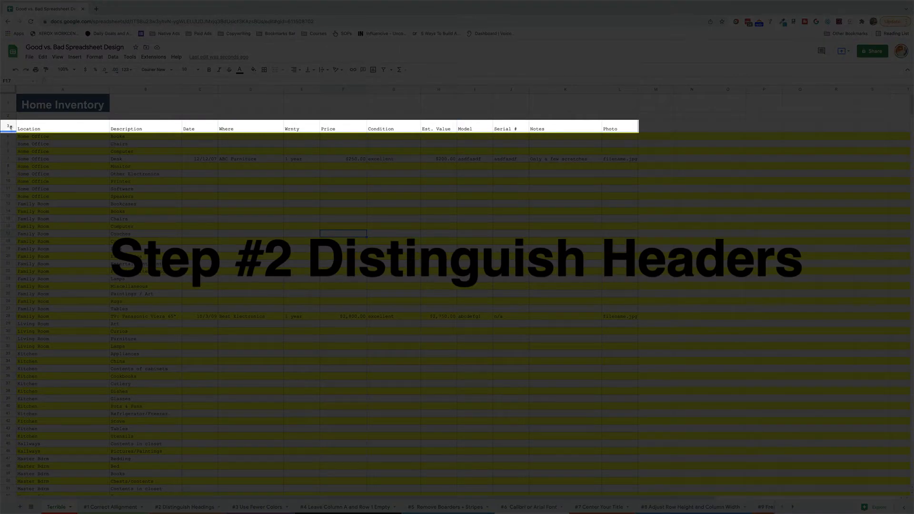
Step: Set the font size of the header row to 12 and make its text bold
left_click(9, 126)
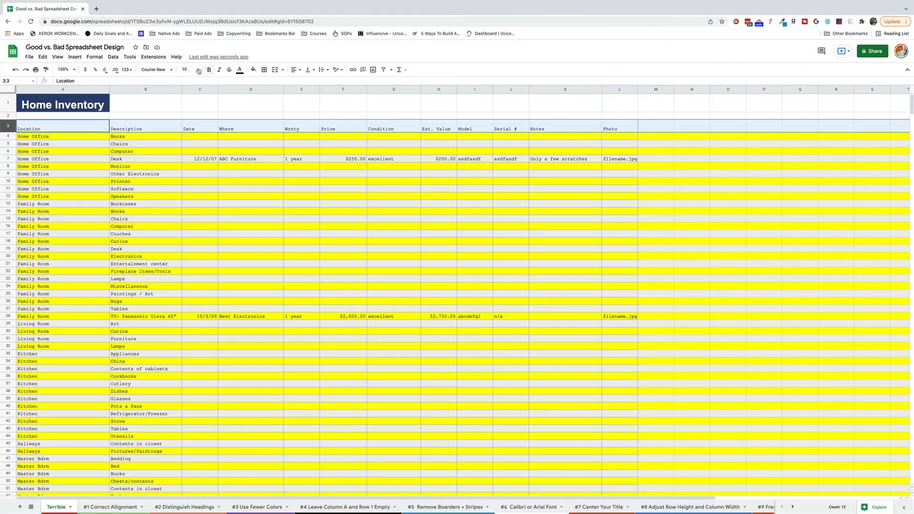
left_click(198, 70)
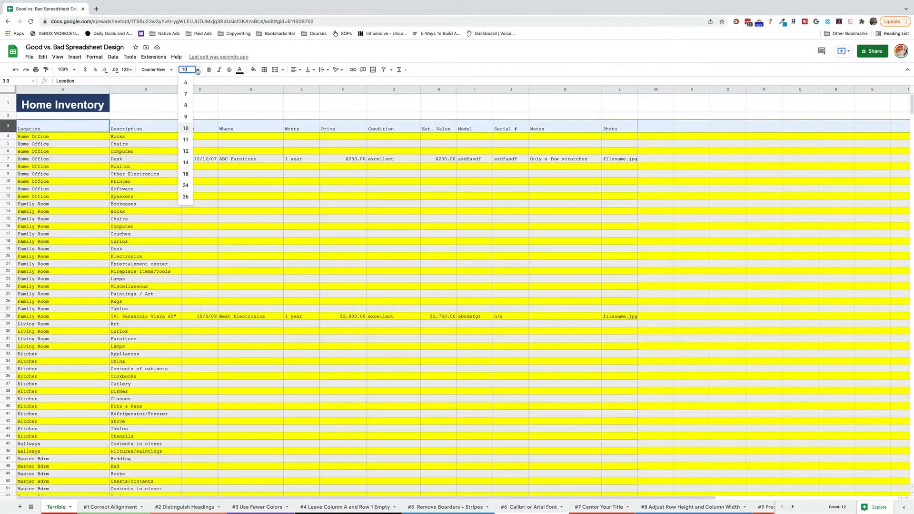
left_click(185, 151)
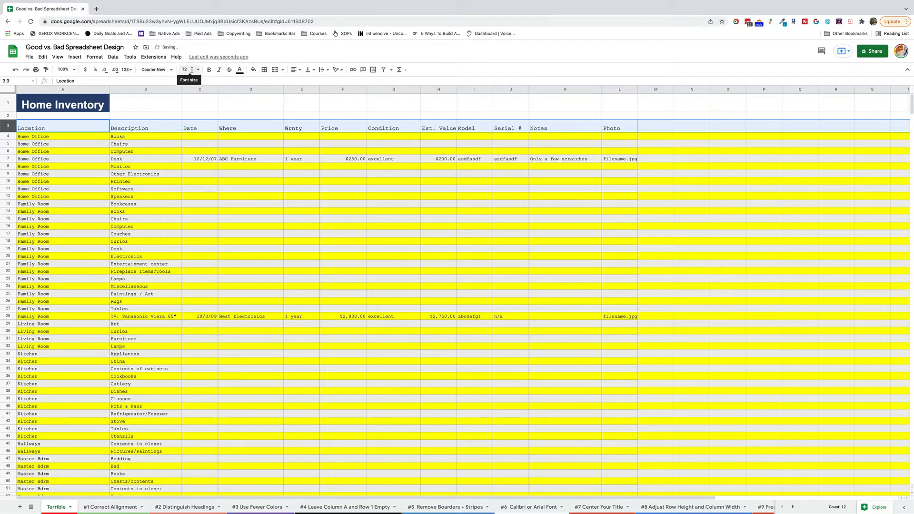
key("ctrl+b")
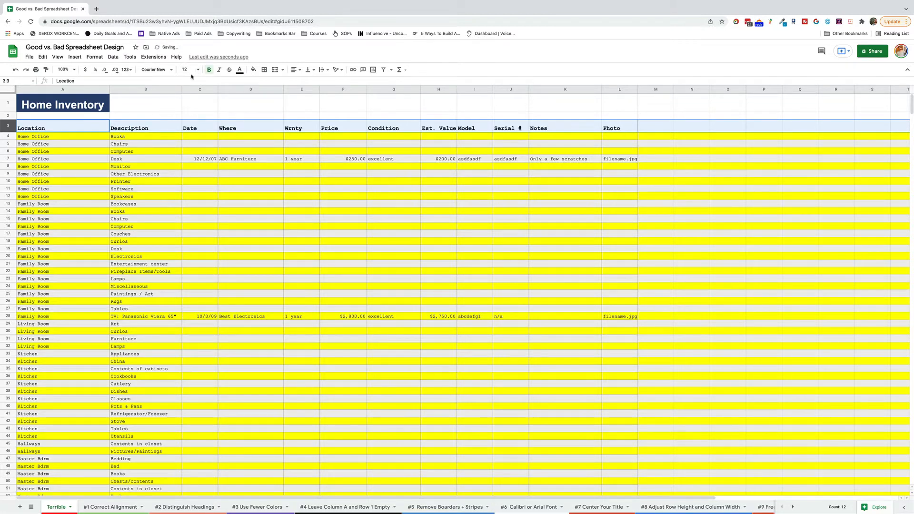
Step: Reduce the font size of the bold header row to 10
left_click(192, 70)
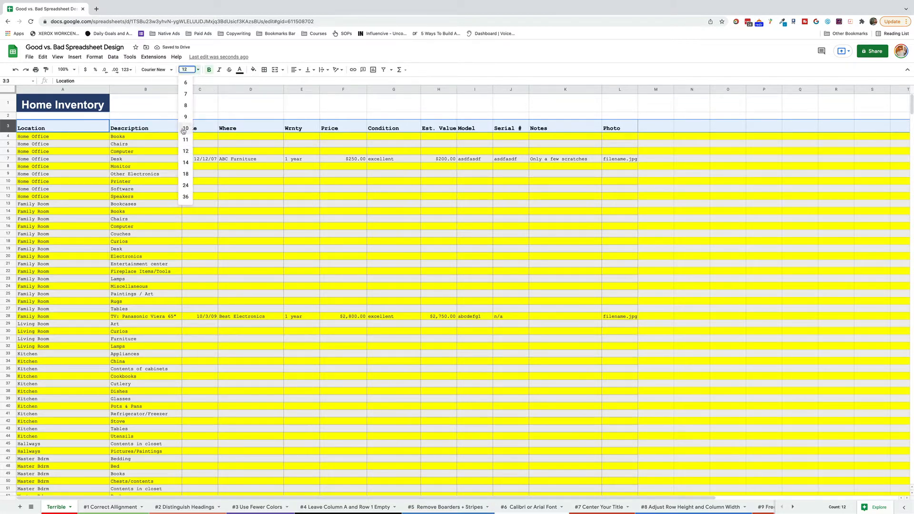
left_click(182, 129)
left_click(174, 117)
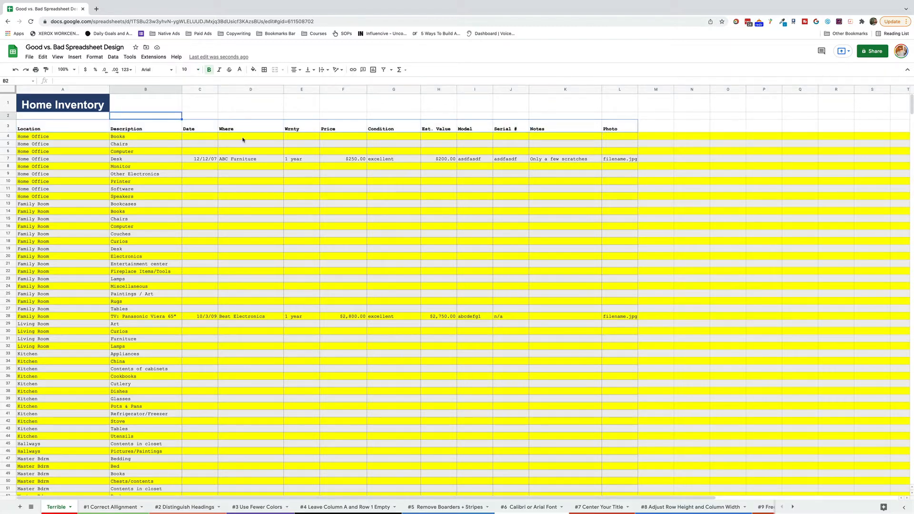
Step: Replace the yellow and grey row striping with a white fill across A3:Z100
left_click(35, 129)
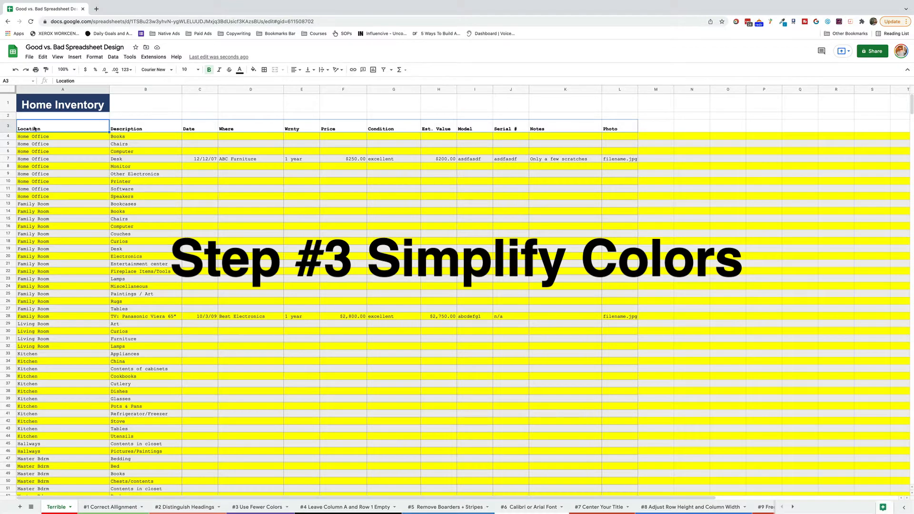
key("ctrl+shift+Right")
key("ctrl+shift+Right")
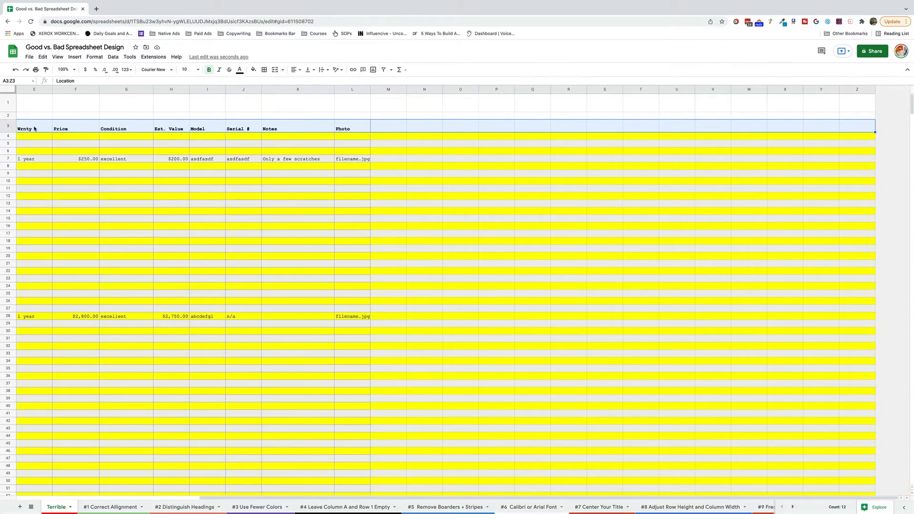
key("ctrl+shift+Down")
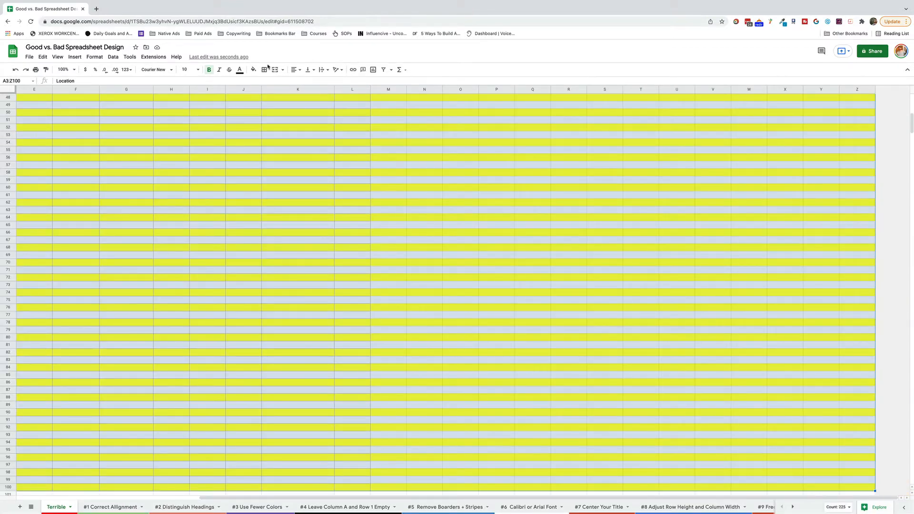
left_click(253, 69)
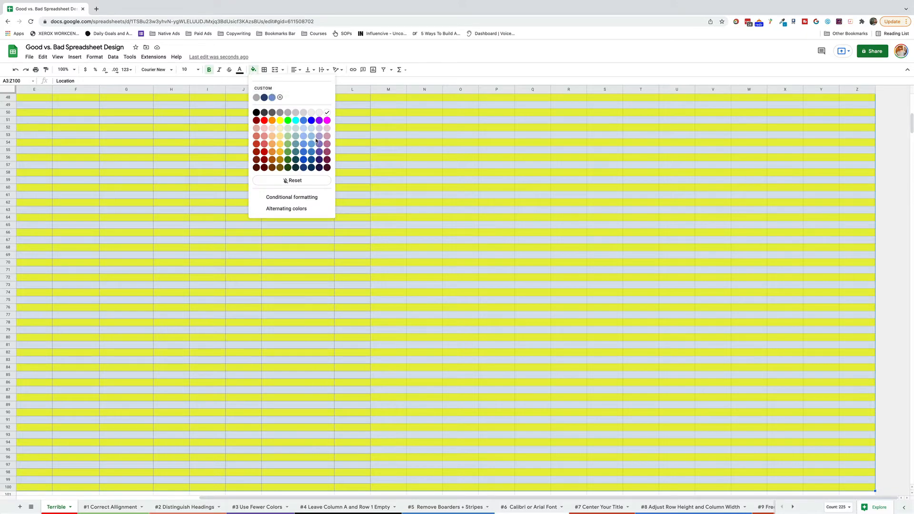
left_click(327, 113)
left_click(264, 204)
key("ctrl+Up")
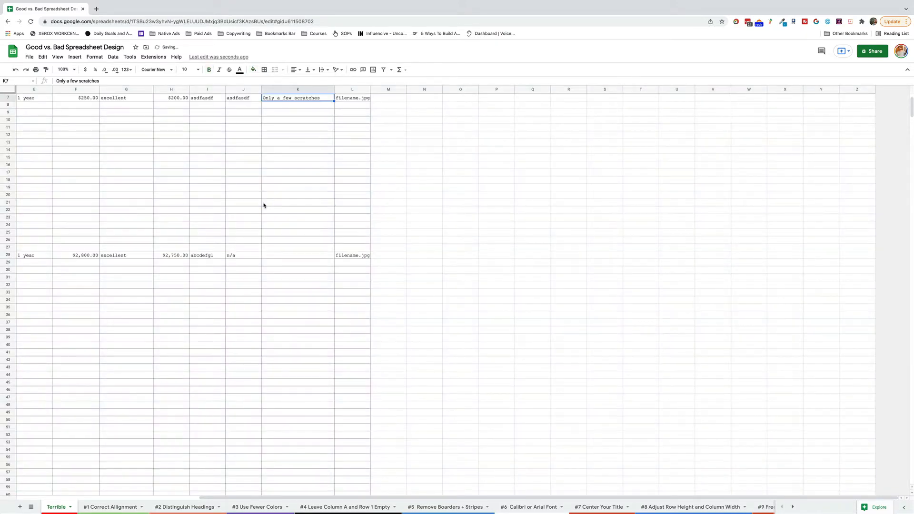
key("ctrl+Up")
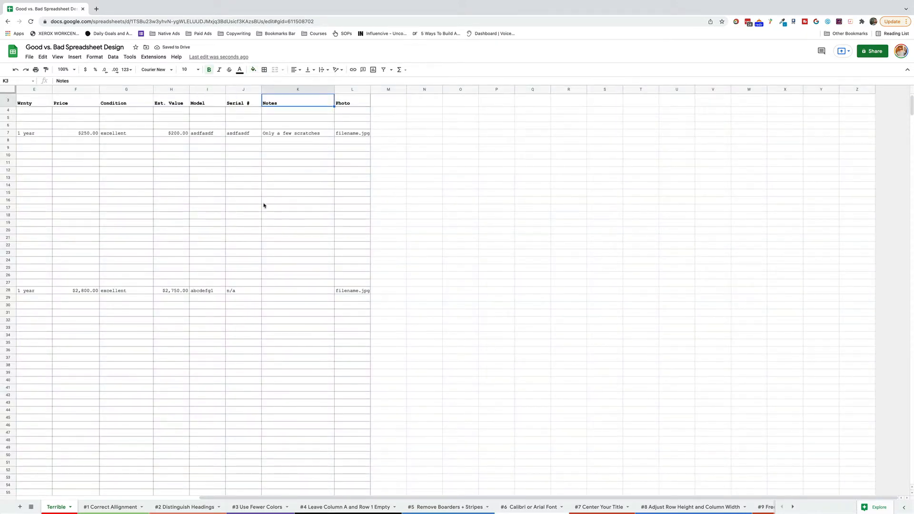
key("ctrl+Left")
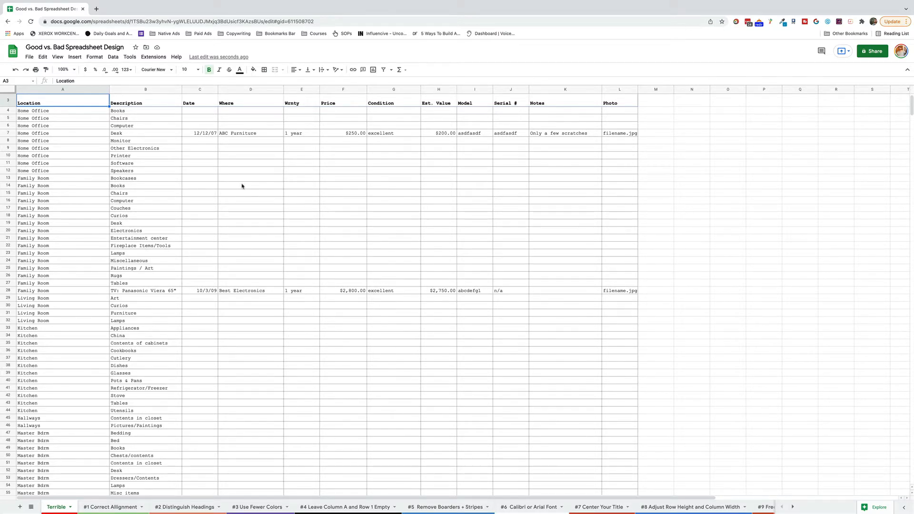
Step: Insert an empty column before the Location column and narrow it to a slim margin
left_click(47, 89)
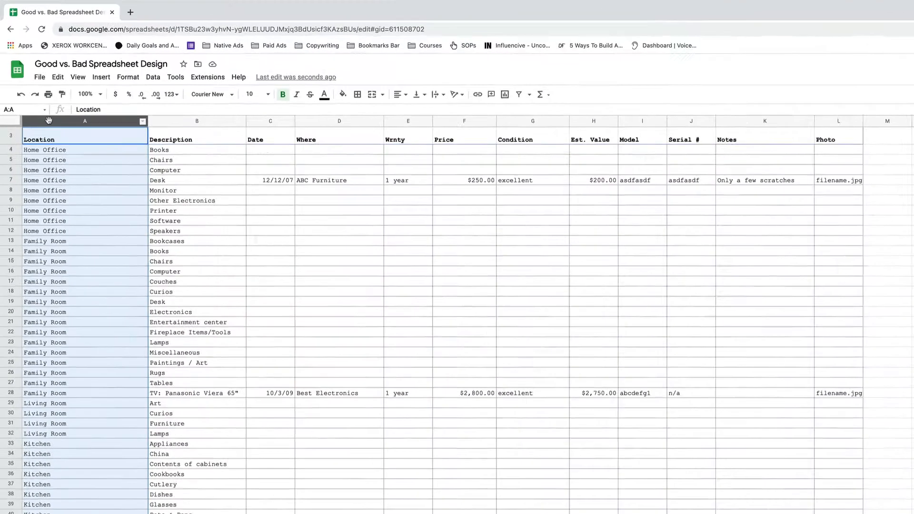
right_click(37, 89)
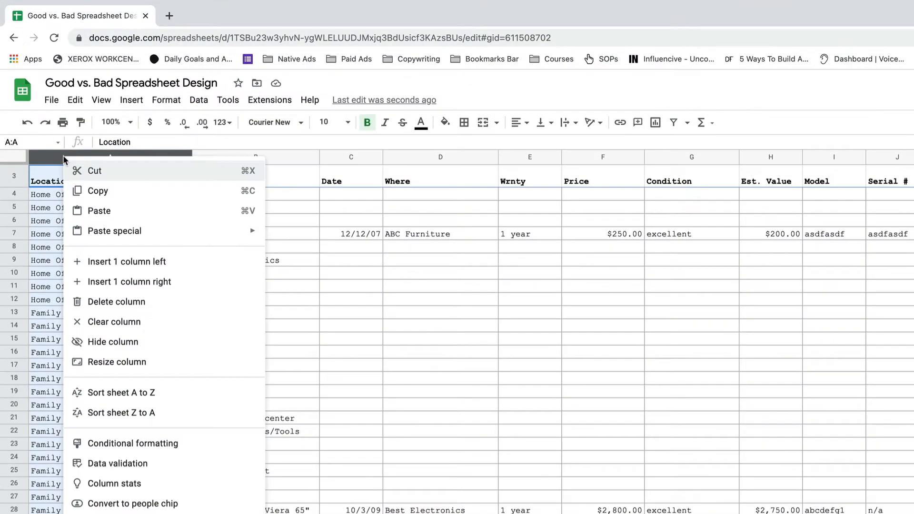
left_click(152, 262)
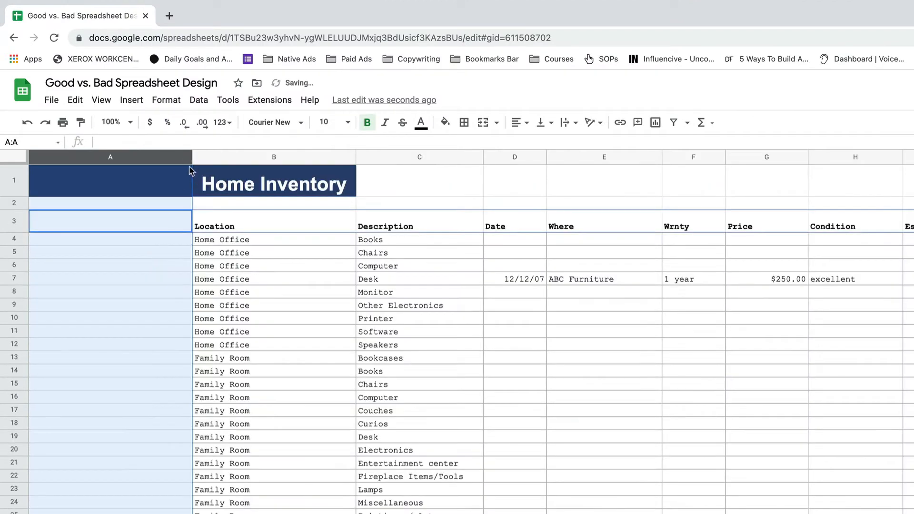
left_click_drag(191, 156, 49, 157)
Step: Insert one empty row above the Home Inventory title row
left_click(19, 182)
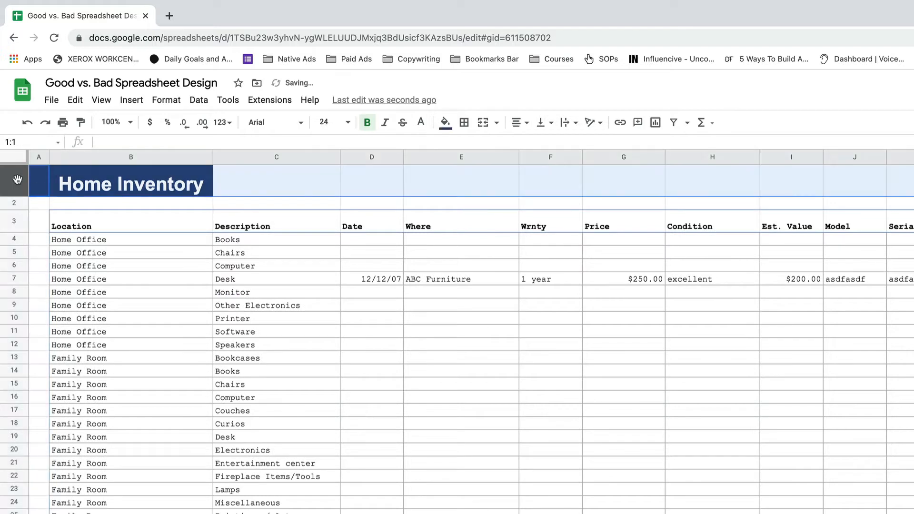
right_click(19, 181)
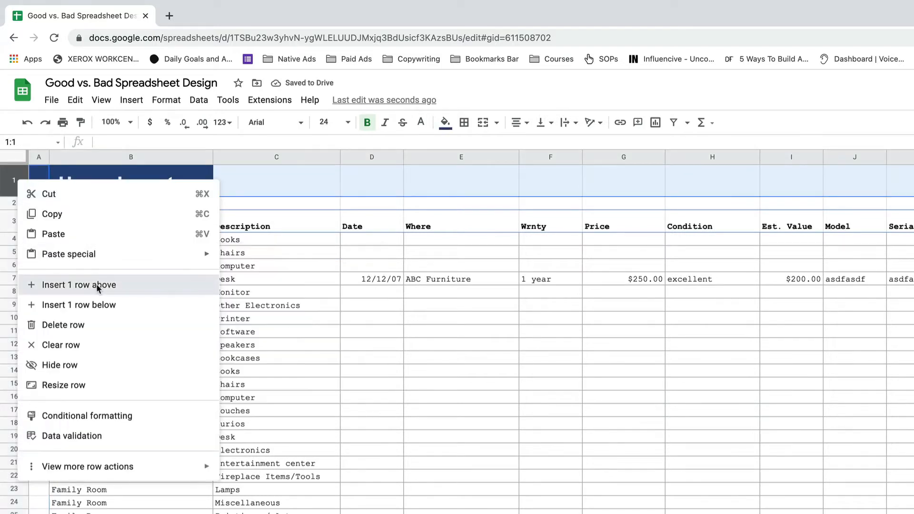
left_click(78, 285)
Step: Clear the dark blue fill from the empty cells around the title and shrink row 1 to a thin margin
left_click(38, 244)
left_click(38, 237)
left_click_drag(49, 242, 201, 190)
left_click(44, 184)
left_click(298, 192)
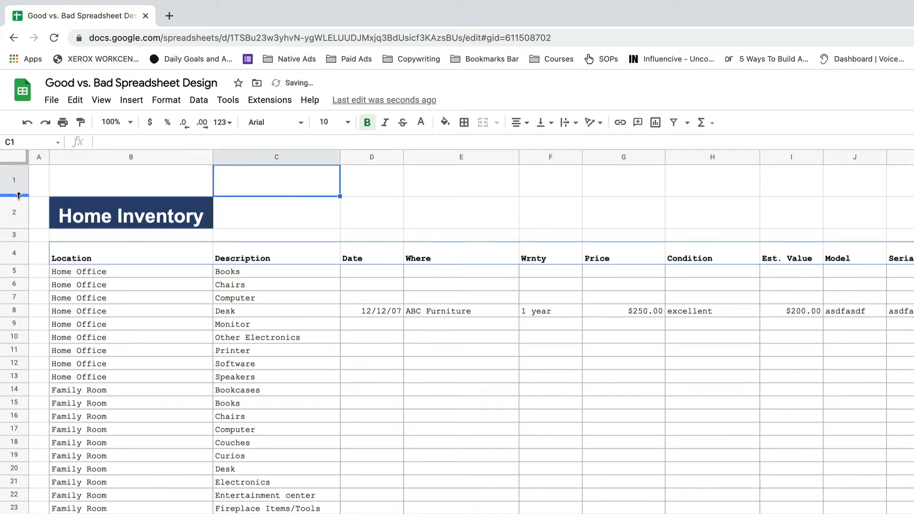
left_click_drag(15, 196, 14, 181)
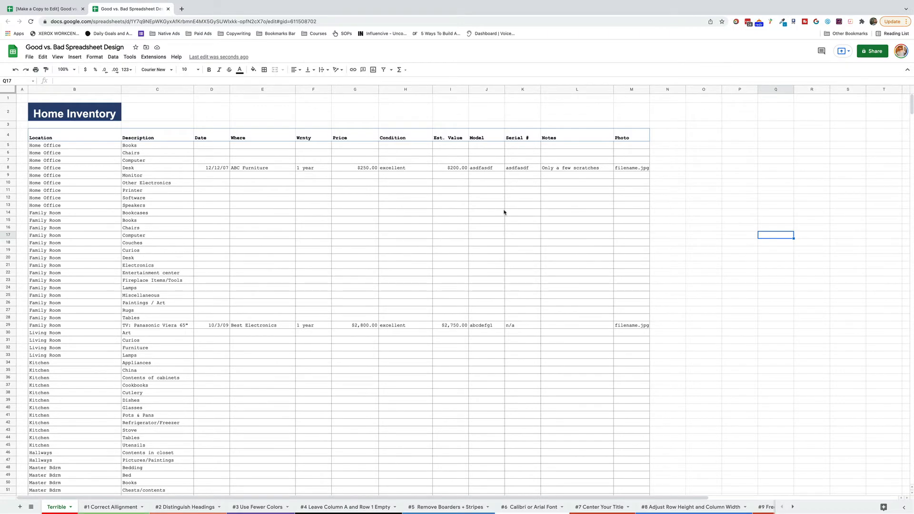
Step: Select the whole sheet and hide its gridlines
key("super+a")
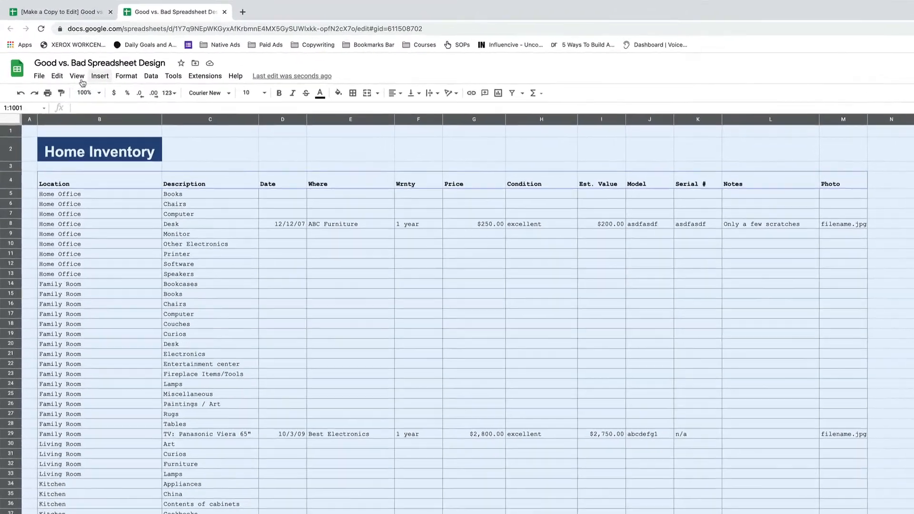
left_click(57, 57)
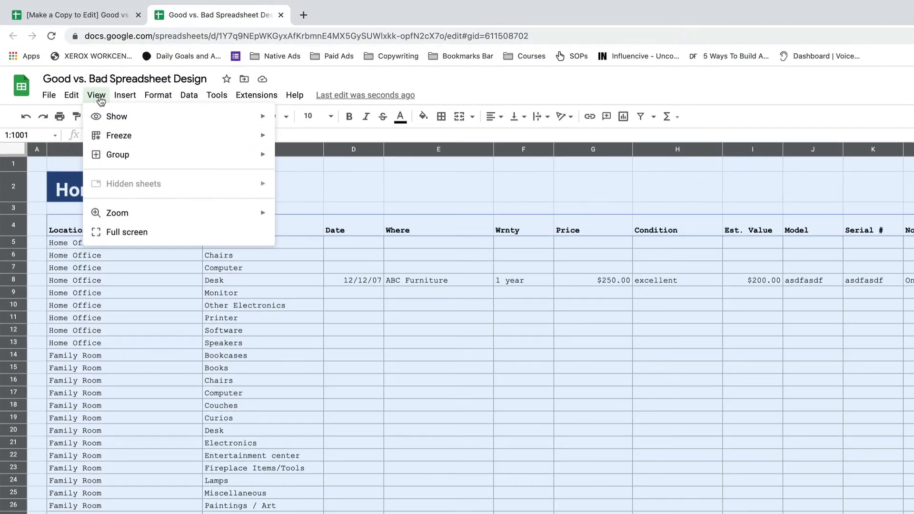
mouse_move(113, 117)
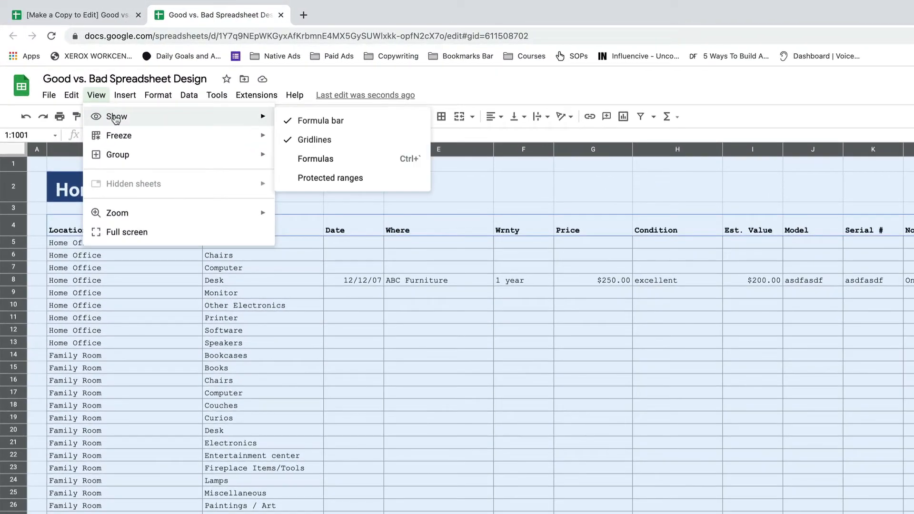
left_click(314, 140)
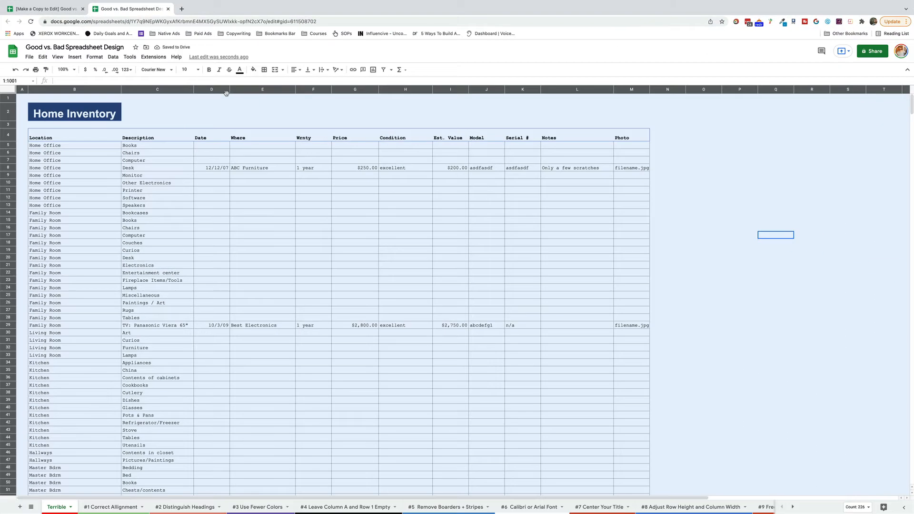
Step: Remove all cell borders from the entire sheet
left_click(264, 69)
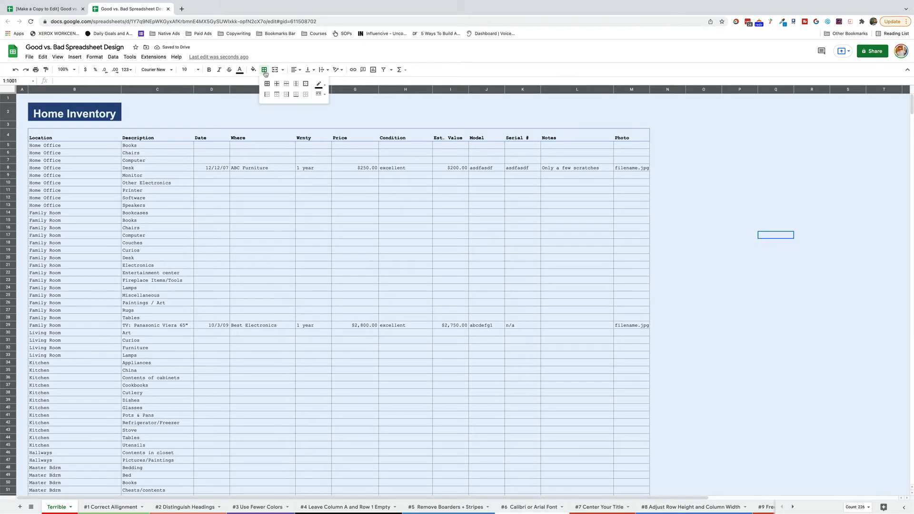
left_click(306, 96)
left_click(314, 115)
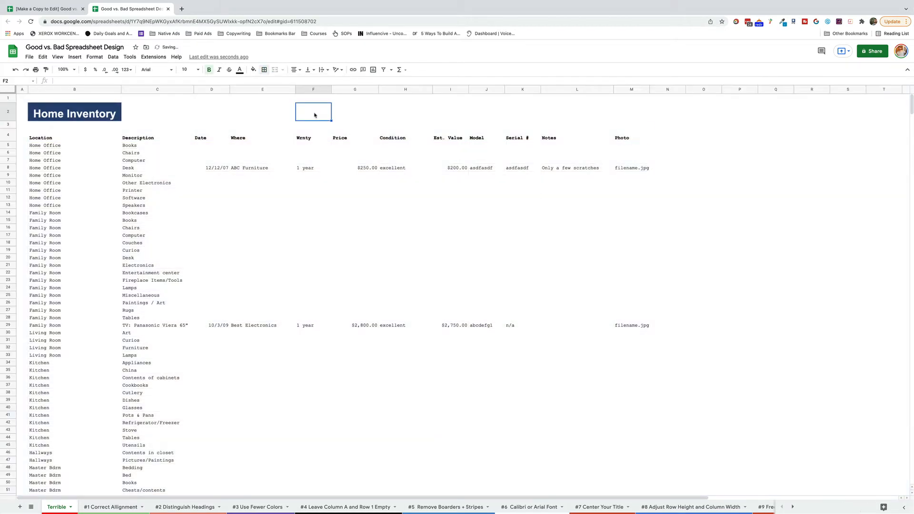
Step: Apply the default gray alternating row colors to the inventory data B5:M101, with the header option turned off
left_click(631, 135)
left_click(29, 138)
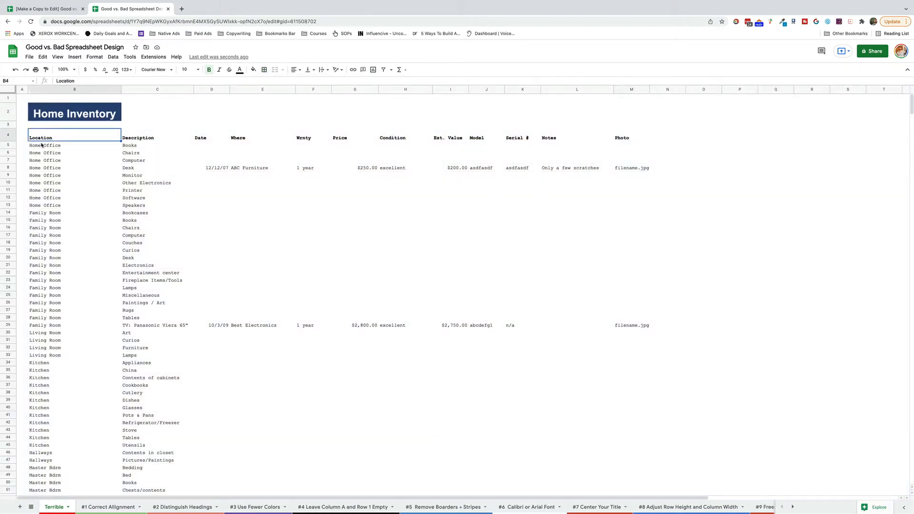
left_click(41, 144)
left_click_drag(41, 144, 658, 145)
key("ctrl+shift+End")
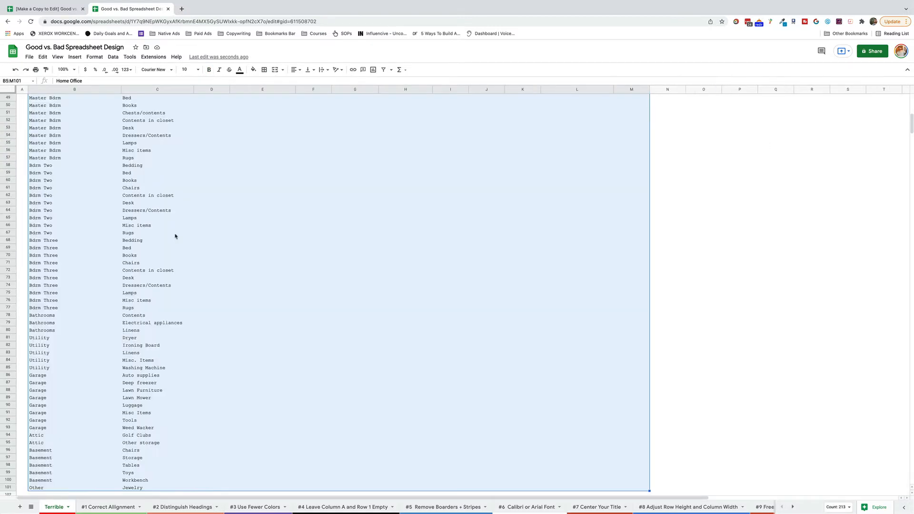
left_click(89, 57)
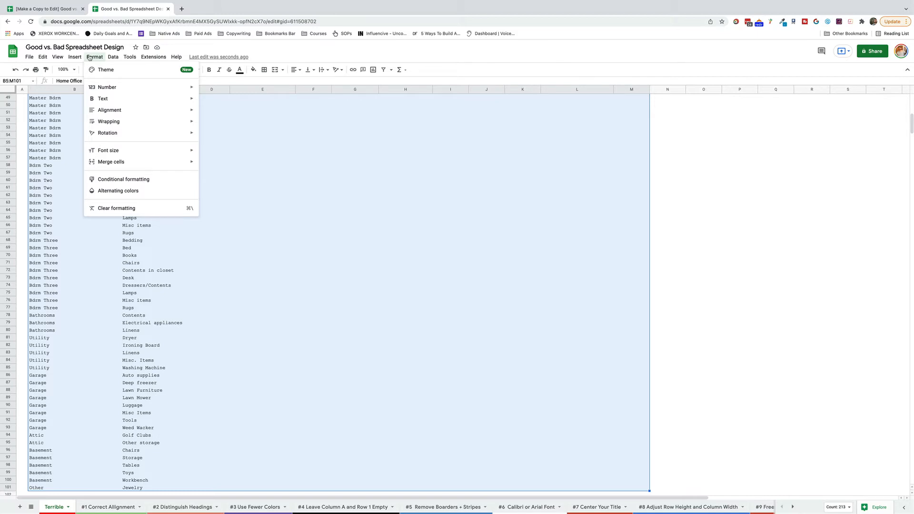
left_click(135, 191)
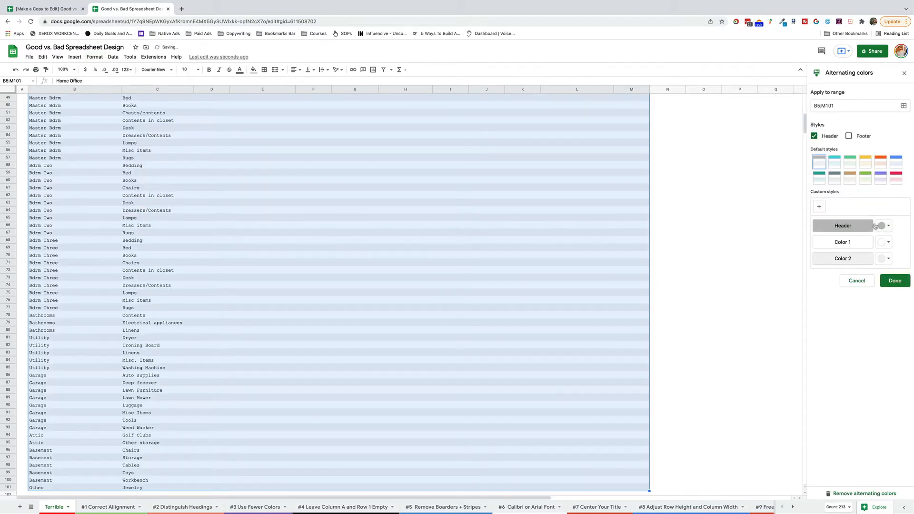
left_click(814, 137)
scroll(118, 199, "up", 10)
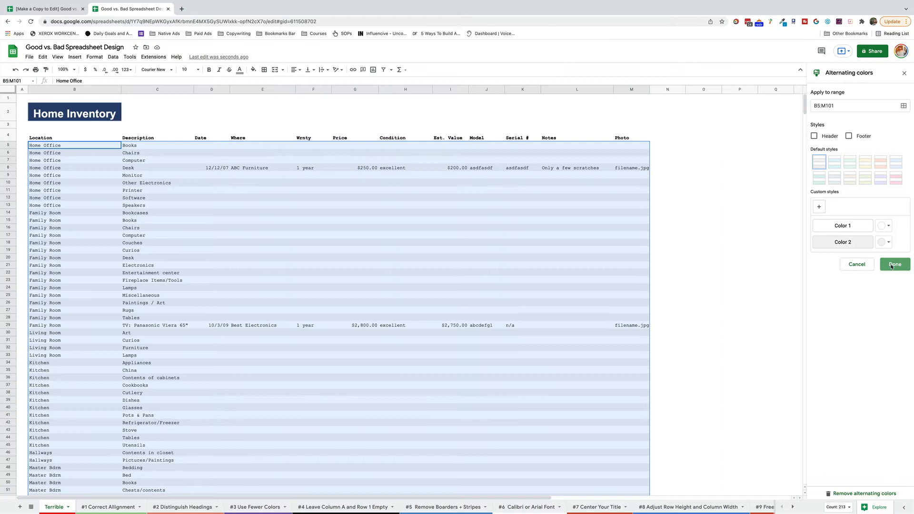
left_click(887, 265)
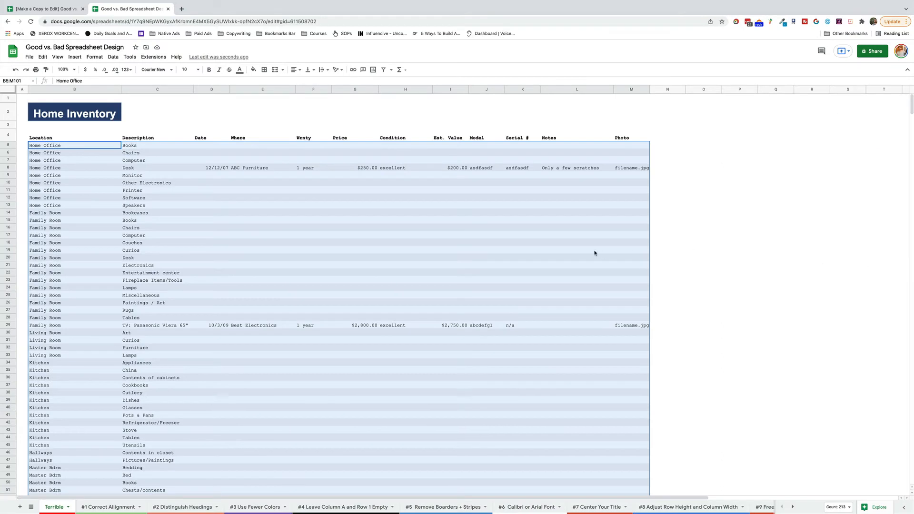
left_click(442, 235)
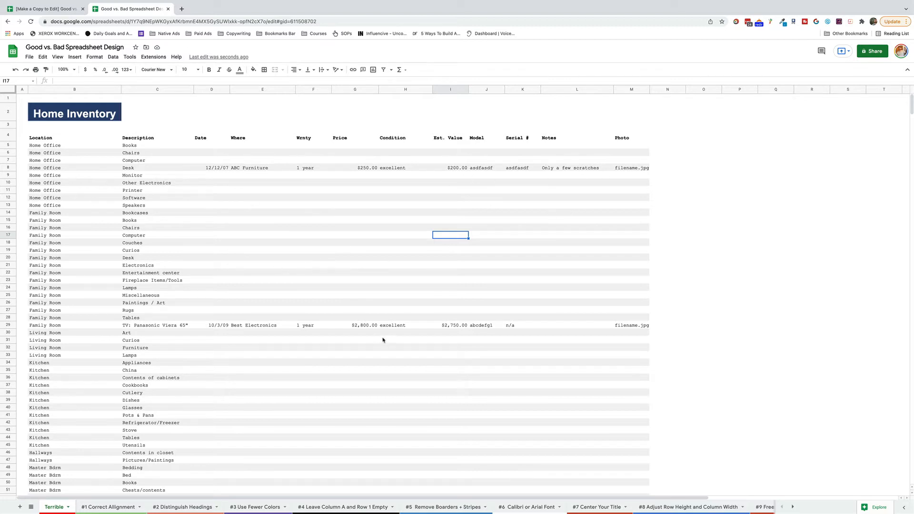
Step: Change the font of the header row and all inventory data, B4:M101, to Arial
left_click(60, 139)
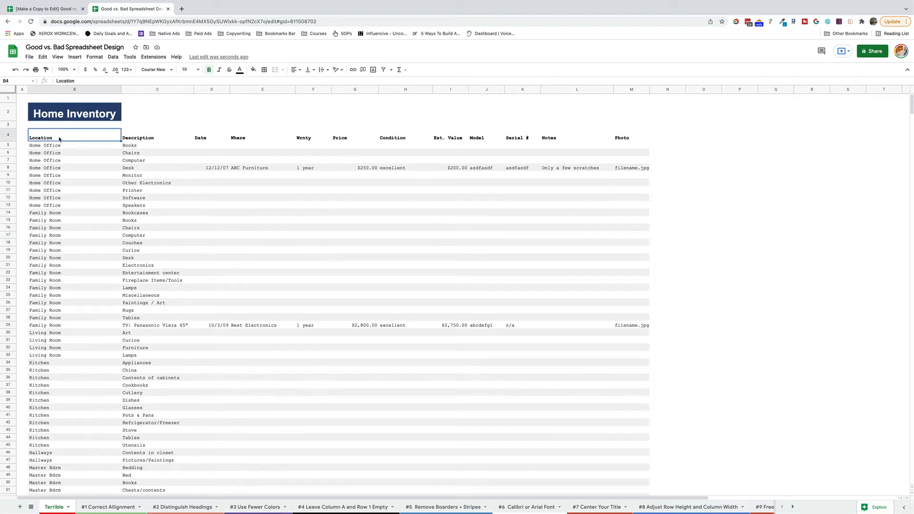
key("super+shift+Right")
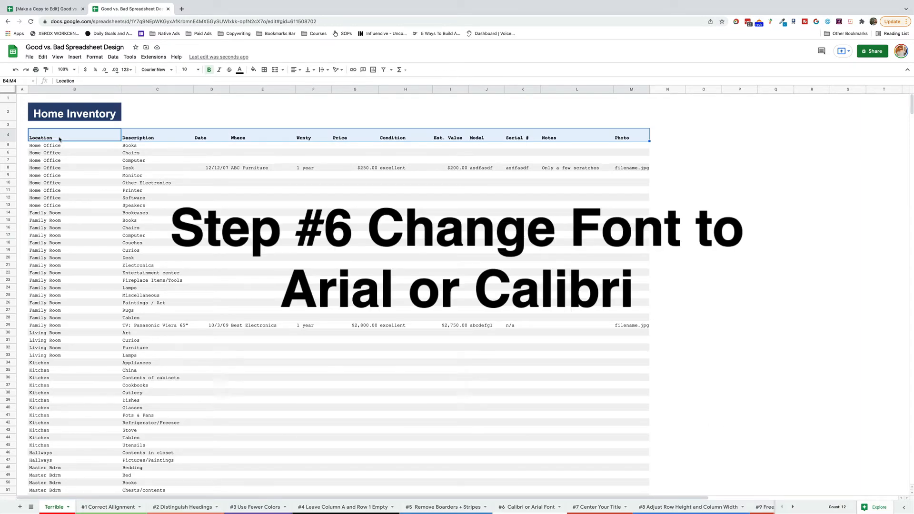
key("super+shift+Down")
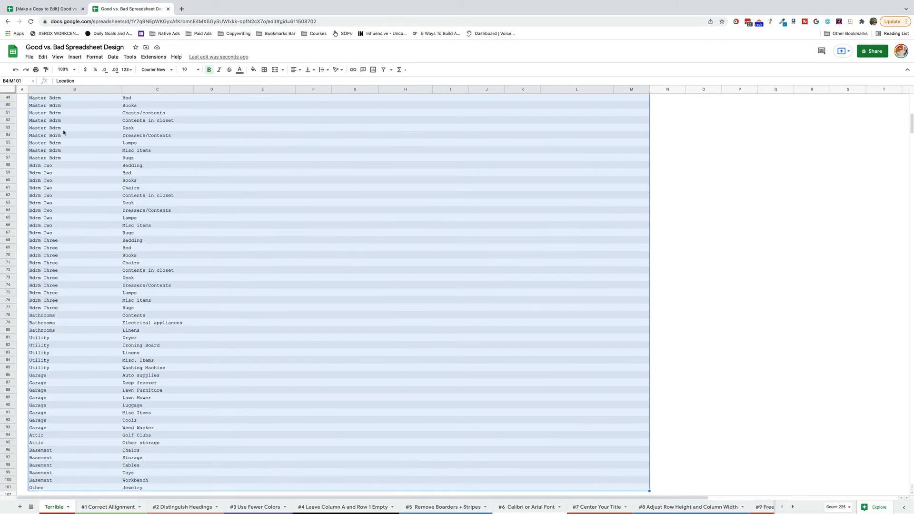
left_click(157, 70)
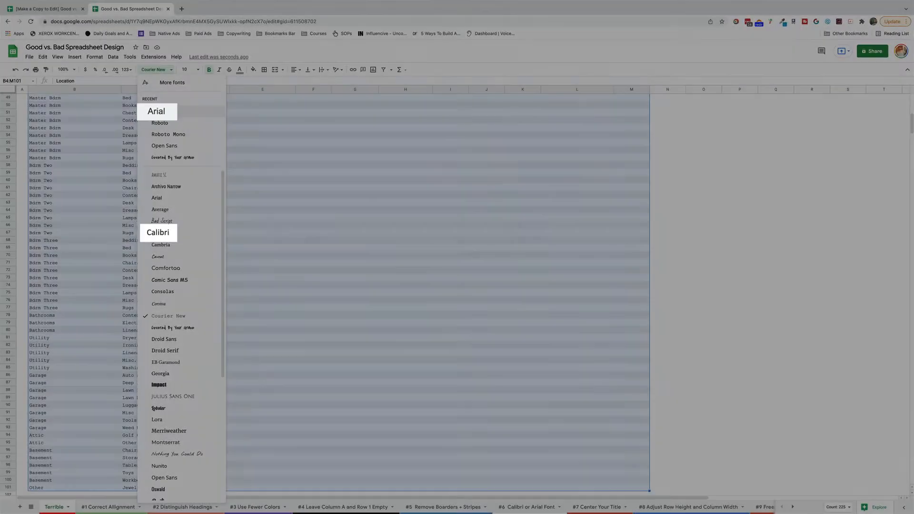
left_click(176, 114)
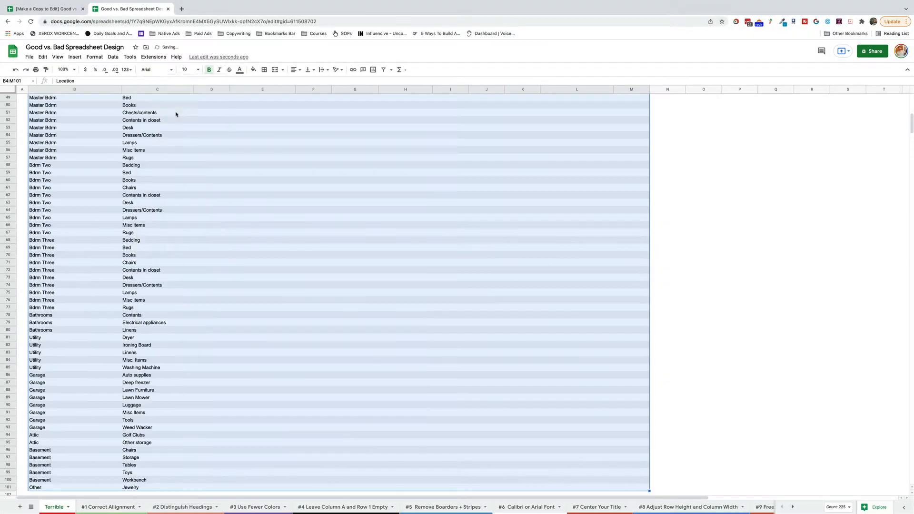
left_click(173, 190)
key("super+Up")
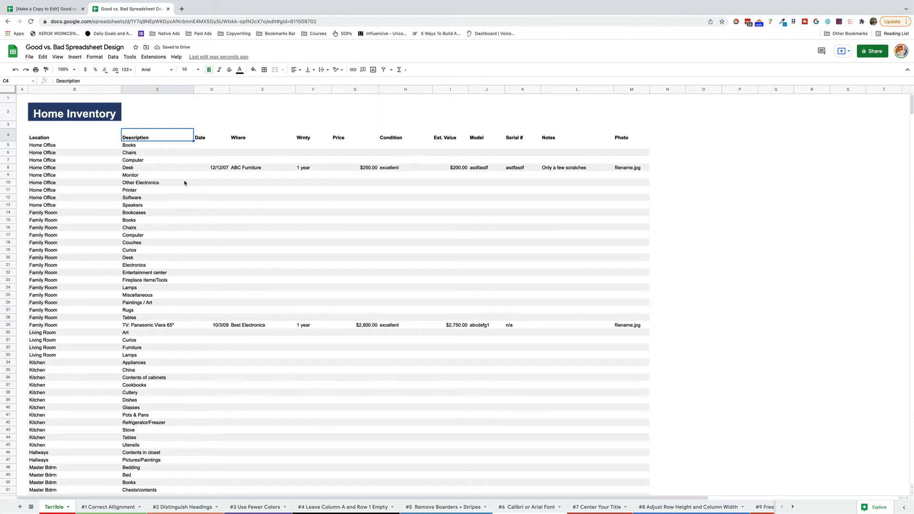
Step: Merge the Home Inventory title across B2:M2 so it spans the full table width
left_click_drag(72, 114, 643, 120)
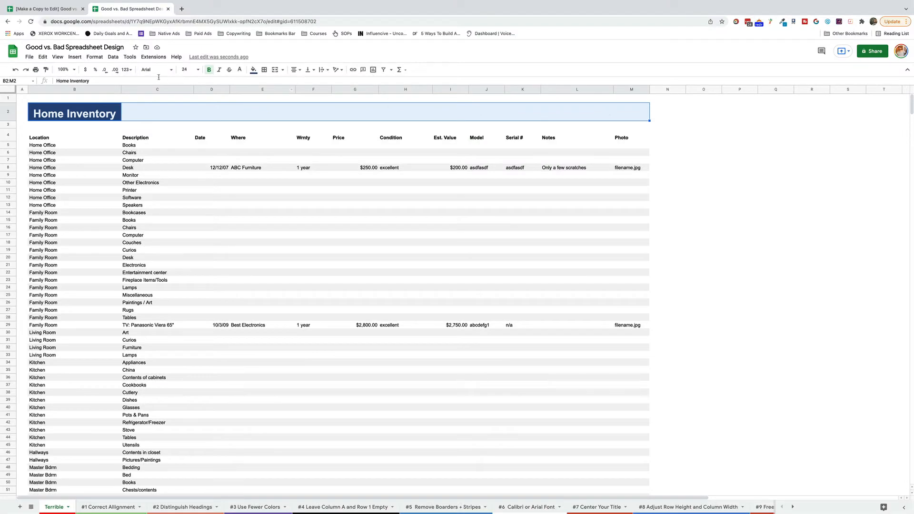
left_click(275, 69)
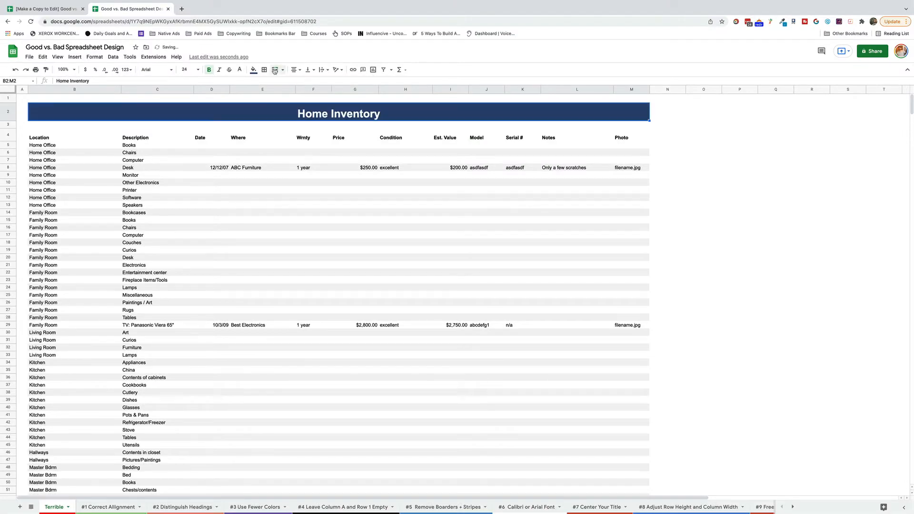
left_click(386, 199)
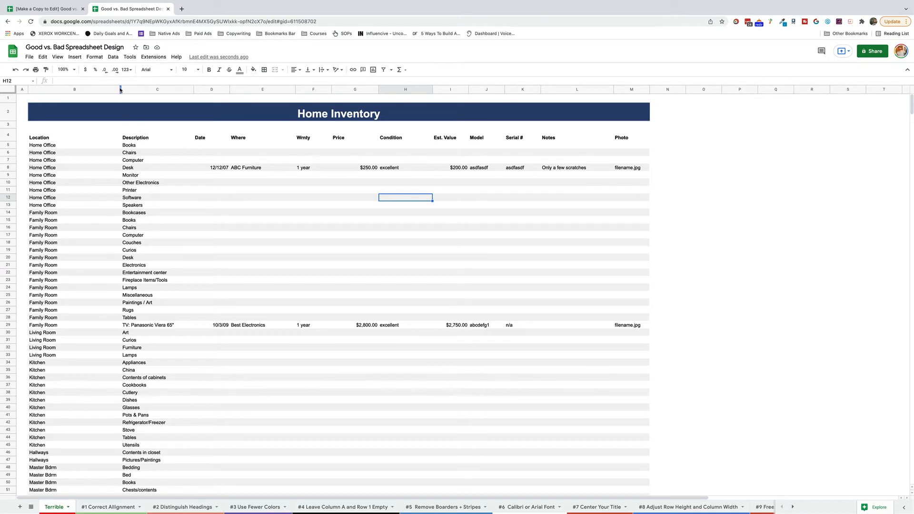
Step: Narrow the Location, Description, Where, Condition, Model, Serial # and Notes columns to fit their contents more closely
left_click_drag(121, 90, 87, 91)
left_click_drag(162, 89, 184, 89)
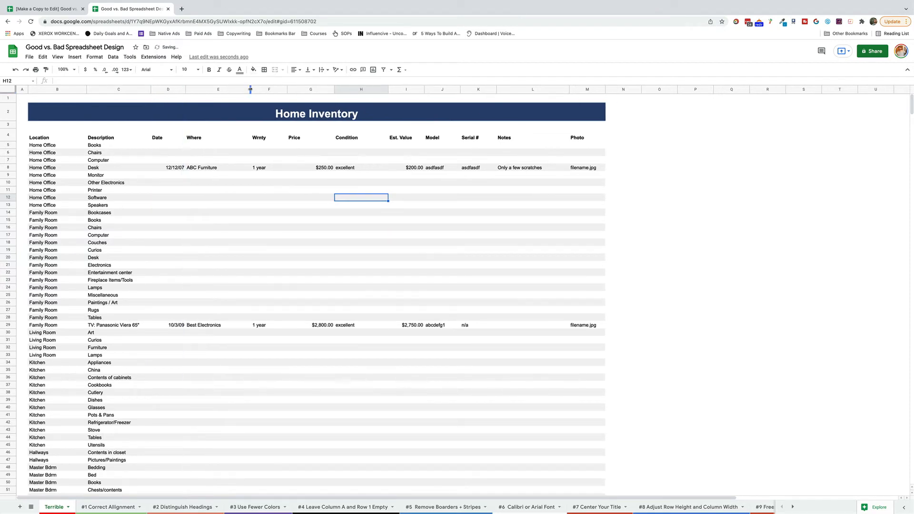
left_click_drag(250, 90, 234, 89)
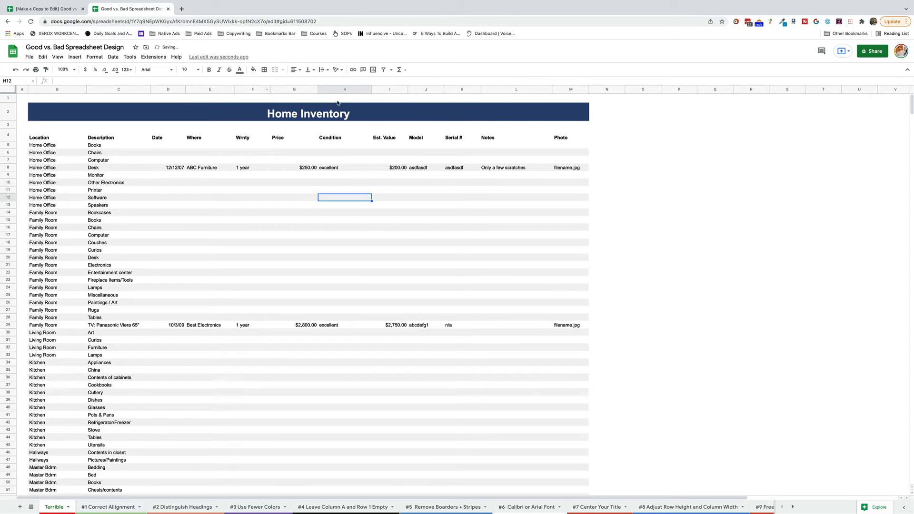
left_click_drag(372, 90, 355, 90)
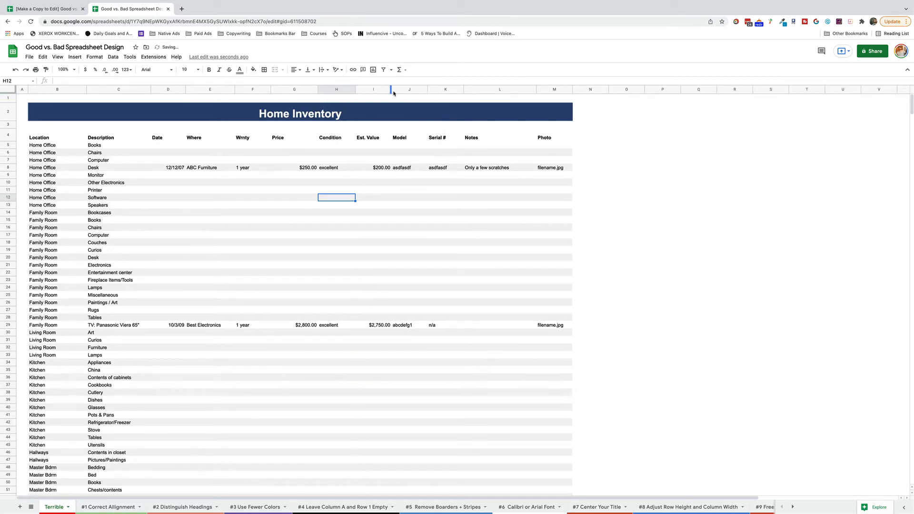
left_click_drag(427, 89, 451, 90)
left_click_drag(524, 91, 506, 97)
scroll(504, 251, "down", 10)
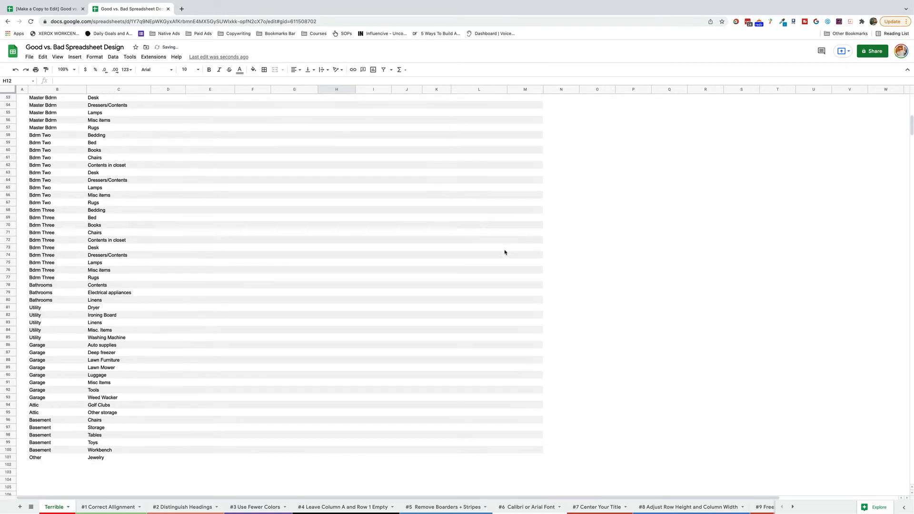
scroll(503, 250, "up", 10)
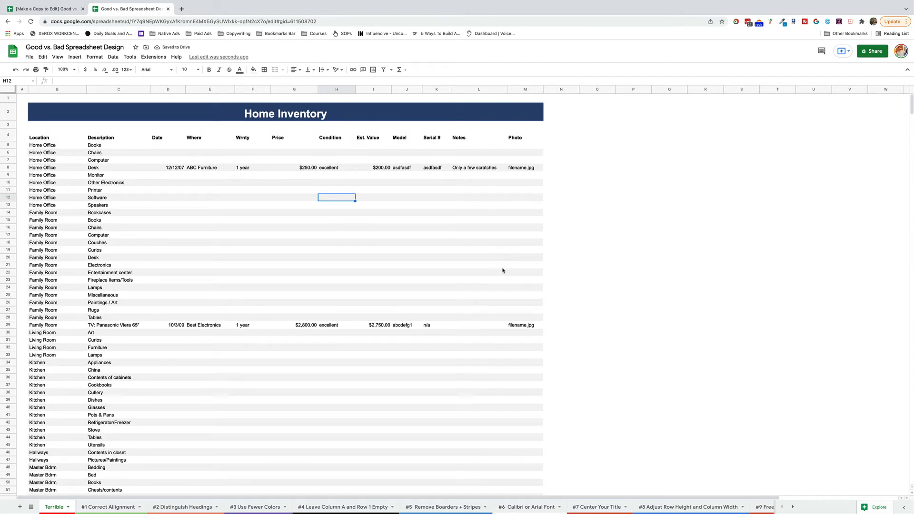
Step: Delete the unused columns O through AA, keeping column N as an empty margin beside the table
left_click(598, 90)
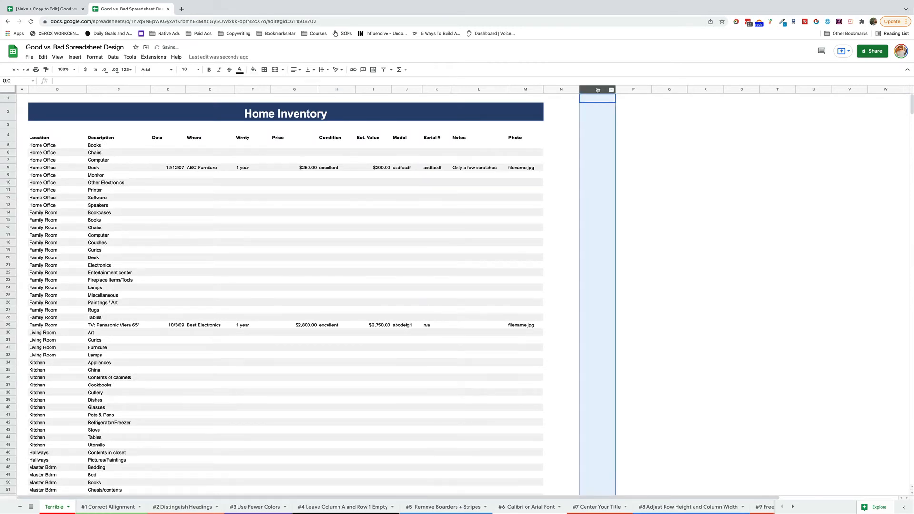
key("ctrl+shift+Right")
right_click(474, 90)
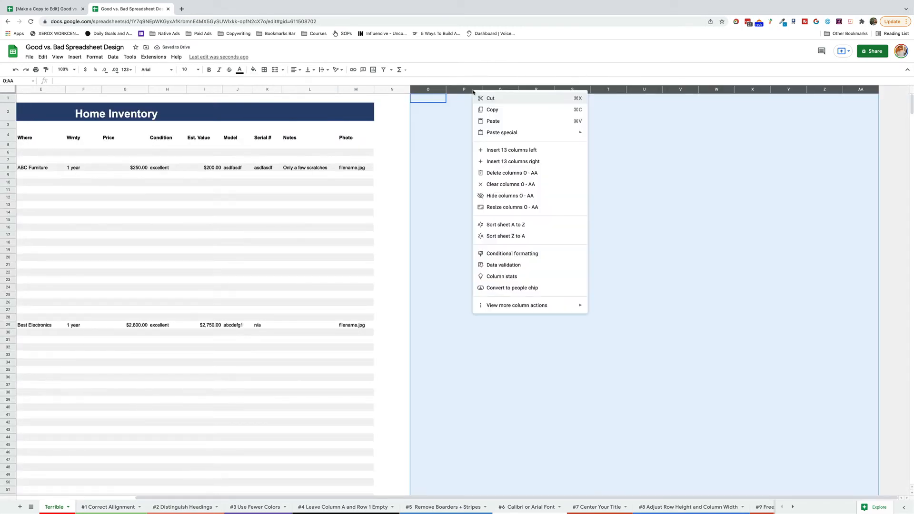
left_click(512, 173)
left_click(414, 273)
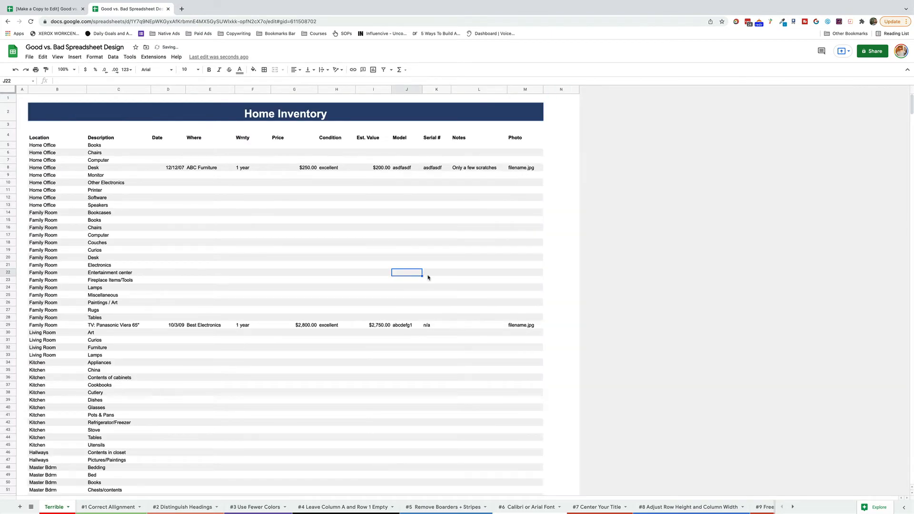
Step: Freeze the sheet up to header row 4 and check it by scrolling through the inventory list
scroll(510, 505, "right", 3)
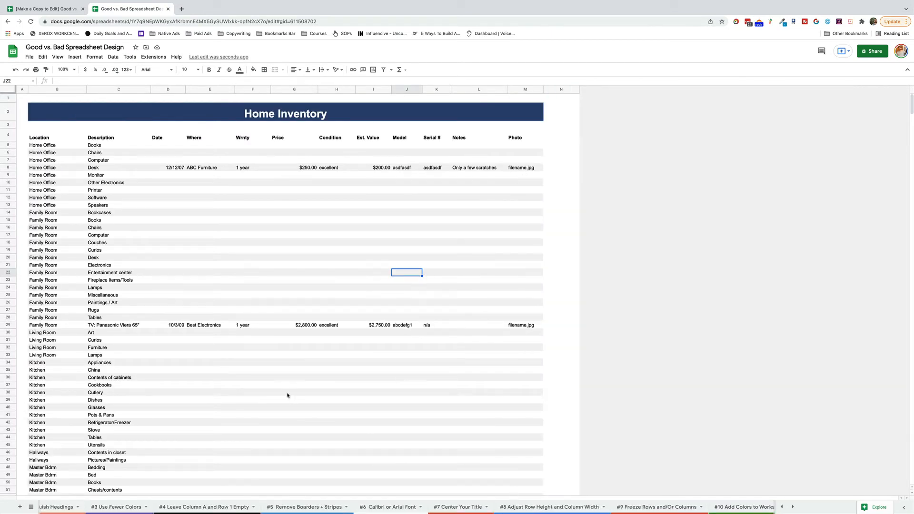
left_click(7, 137)
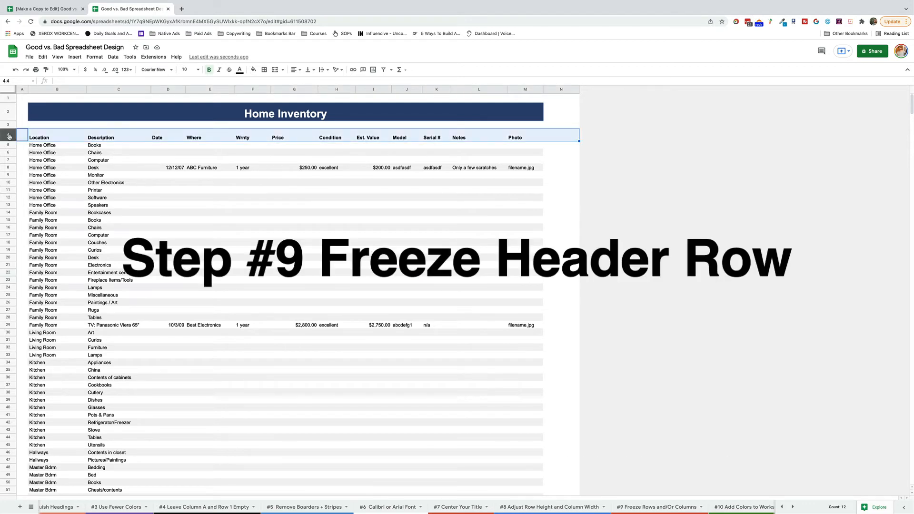
left_click(8, 135)
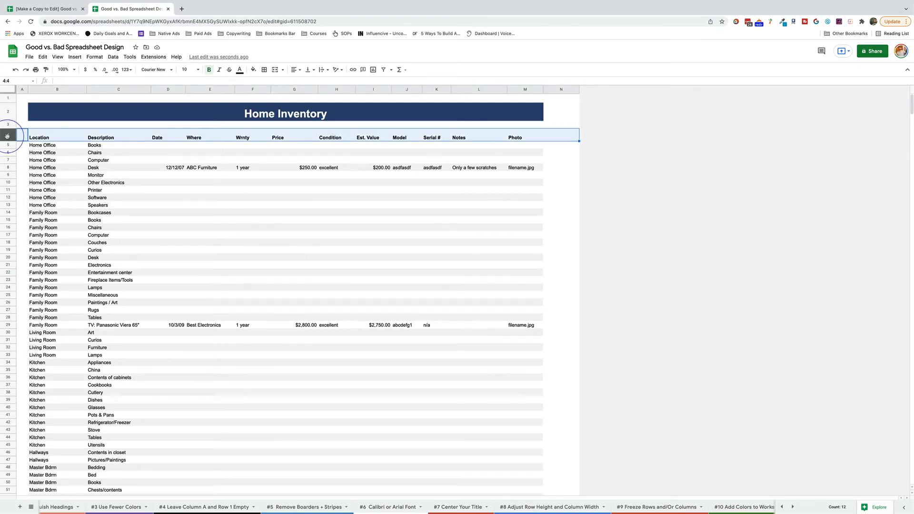
right_click(7, 136)
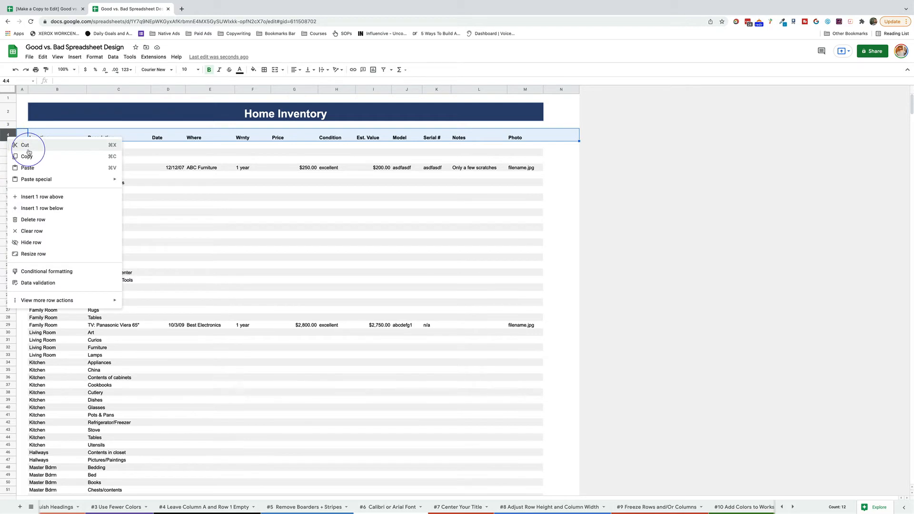
mouse_move(65, 300)
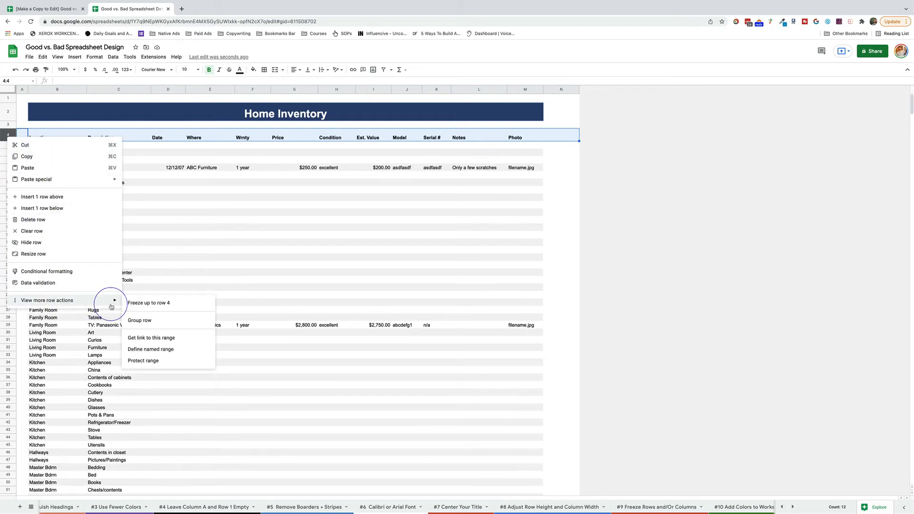
left_click(146, 304)
scroll(146, 305, "down", 3)
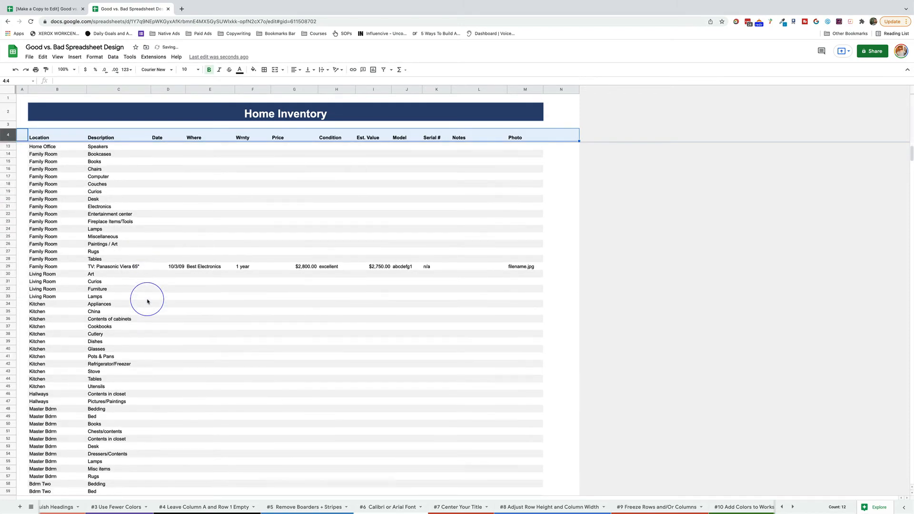
scroll(147, 301, "down", 20)
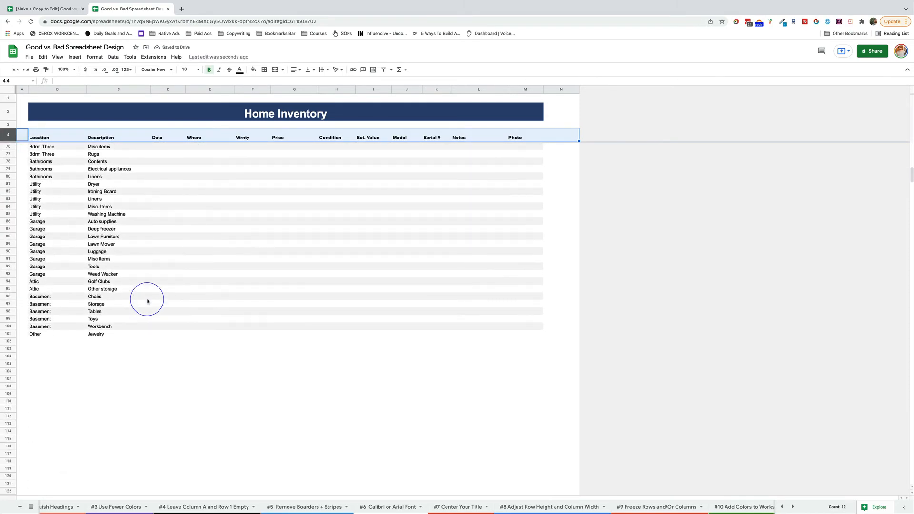
scroll(147, 301, "up", 20)
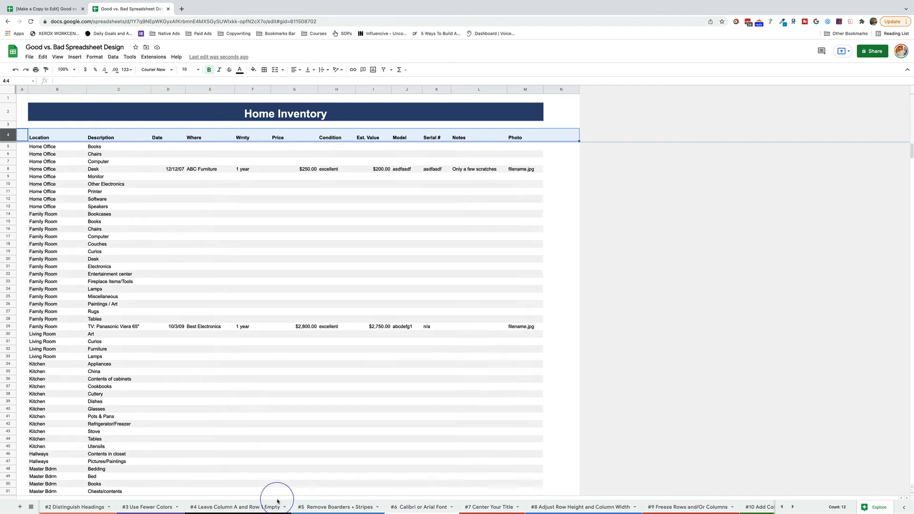
Step: View the "#4 Leave Column A and Row 1 Empty" and "#3 Use Fewer Colors" example sheets
scroll(278, 504, "right", 3)
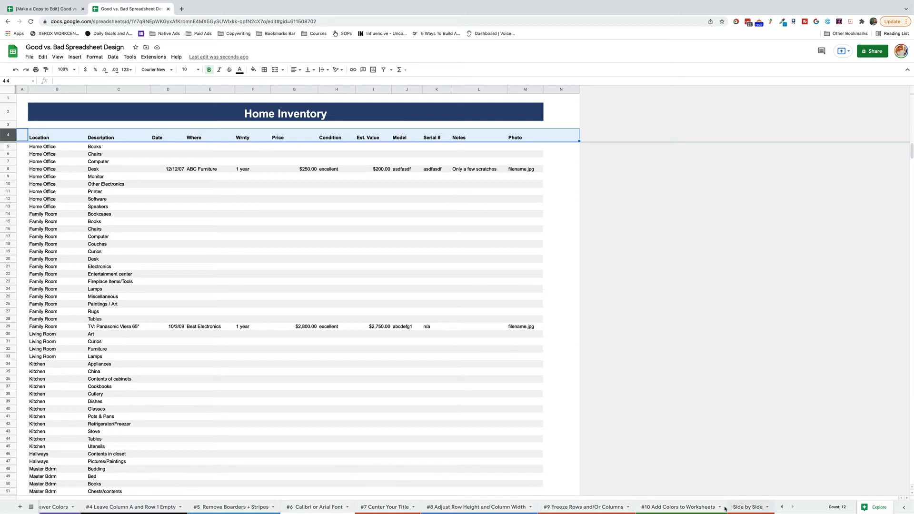
left_click(111, 507)
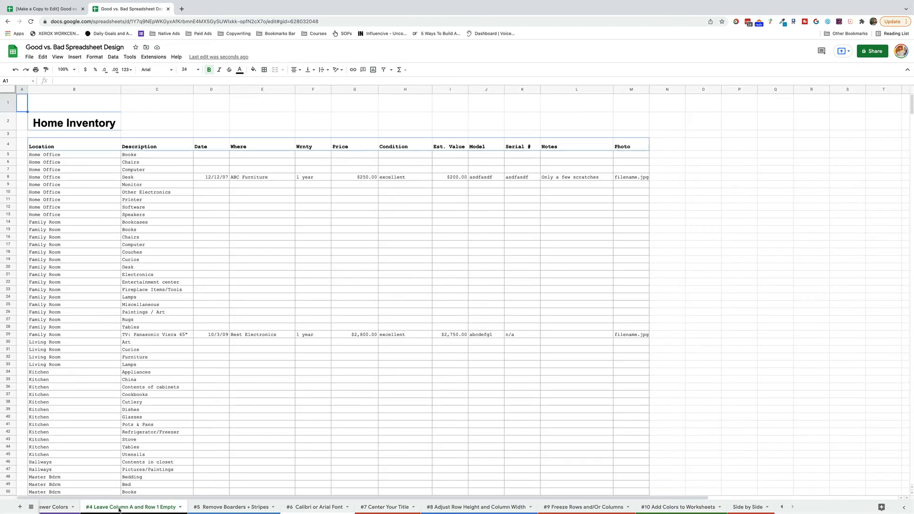
left_click(58, 508)
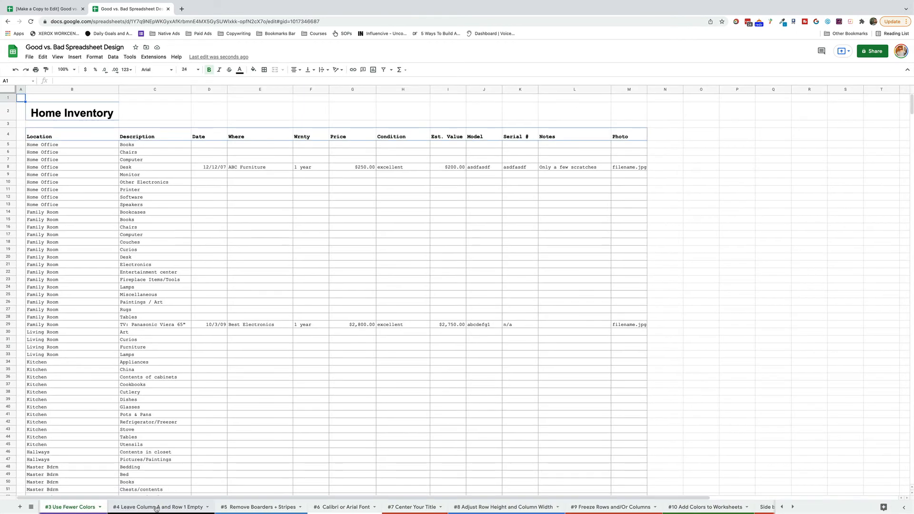
Step: Return to the Terrible sheet, set its sheet tab color to green and switch to the #1 sheet to check it
scroll(119, 509, "left", 5)
left_click(57, 508)
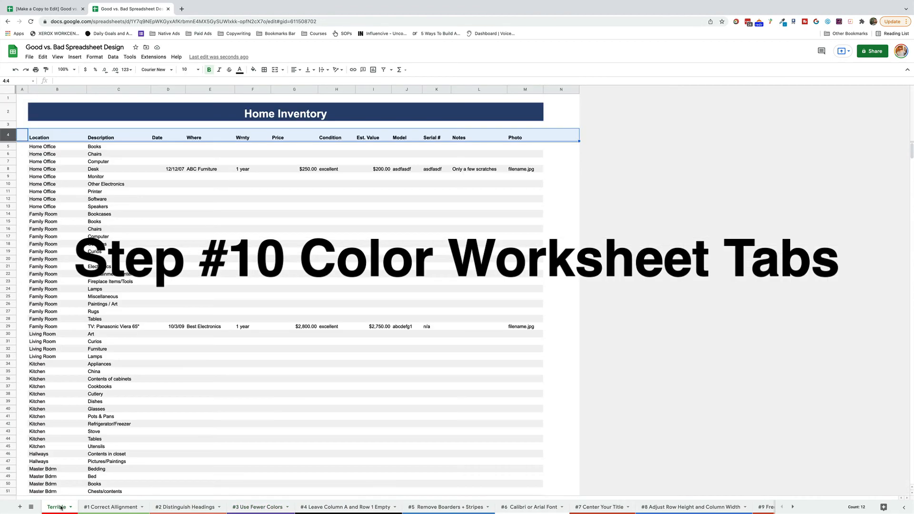
right_click(59, 508)
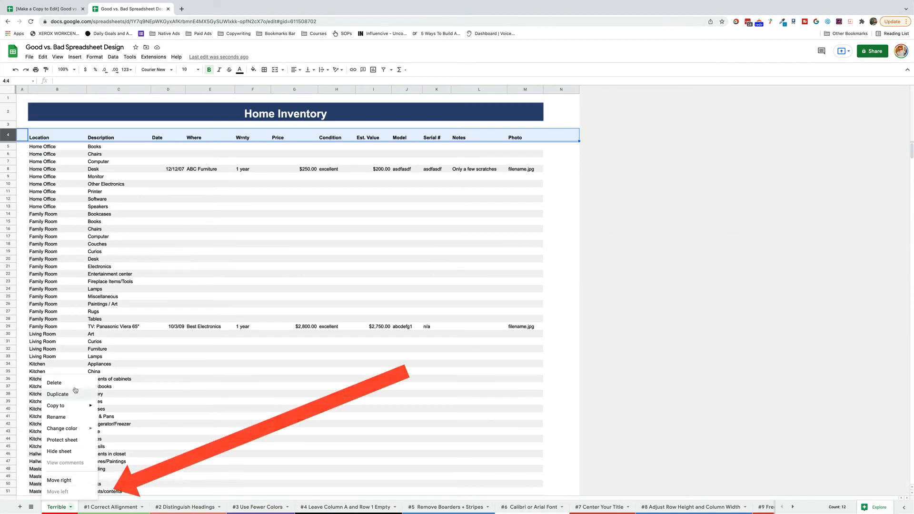
mouse_move(65, 429)
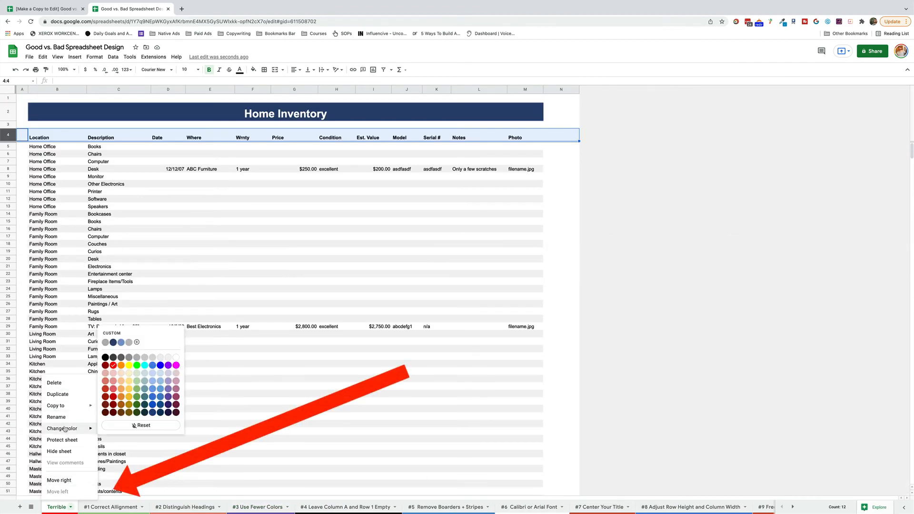
left_click(136, 365)
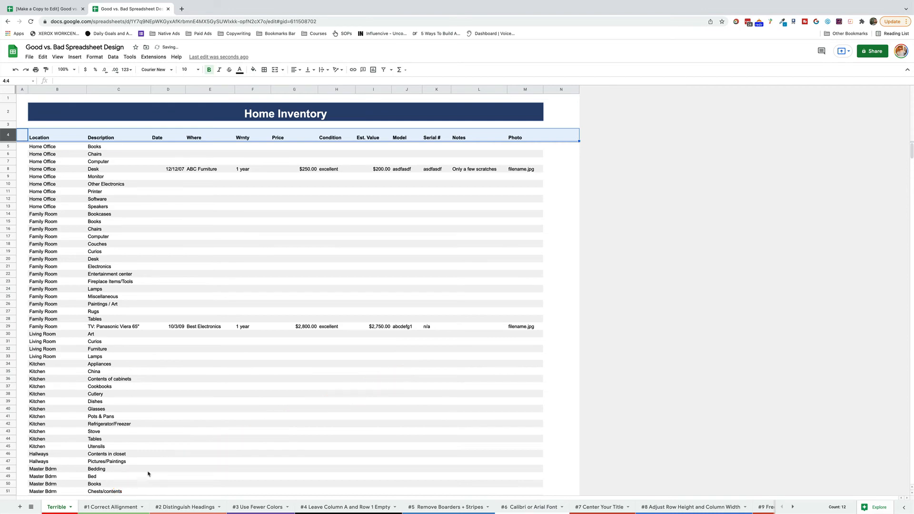
left_click(106, 507)
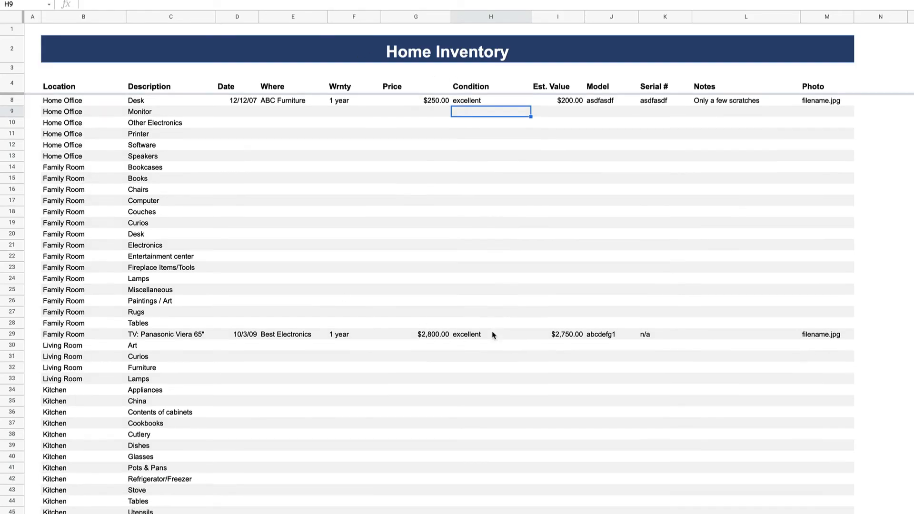
Step: Review the finished Home Inventory sheet and start making a copy of the Good vs. Bad Spreadsheet Design document
scroll(493, 335, "down", 15)
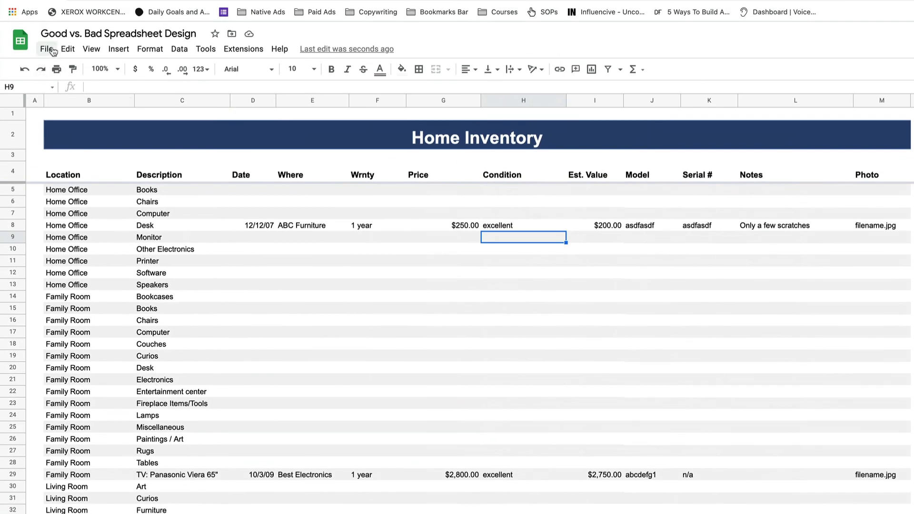
left_click(46, 48)
left_click(90, 124)
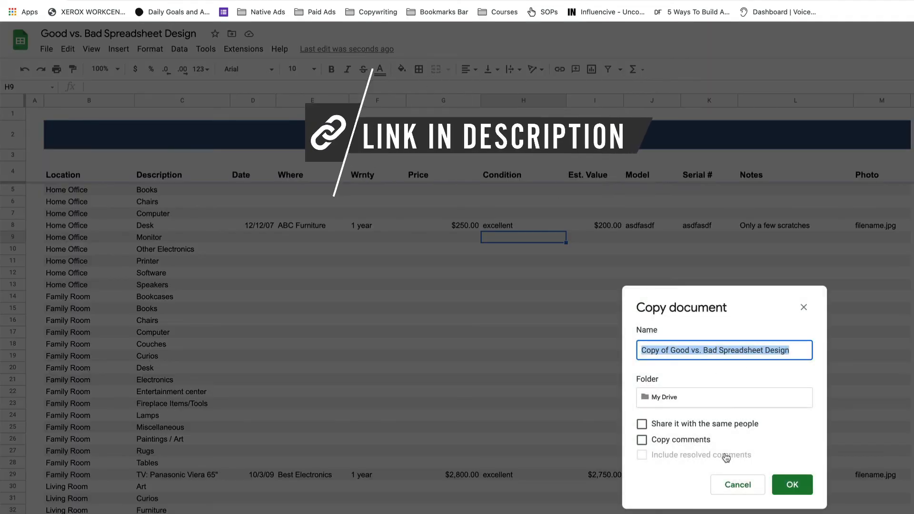